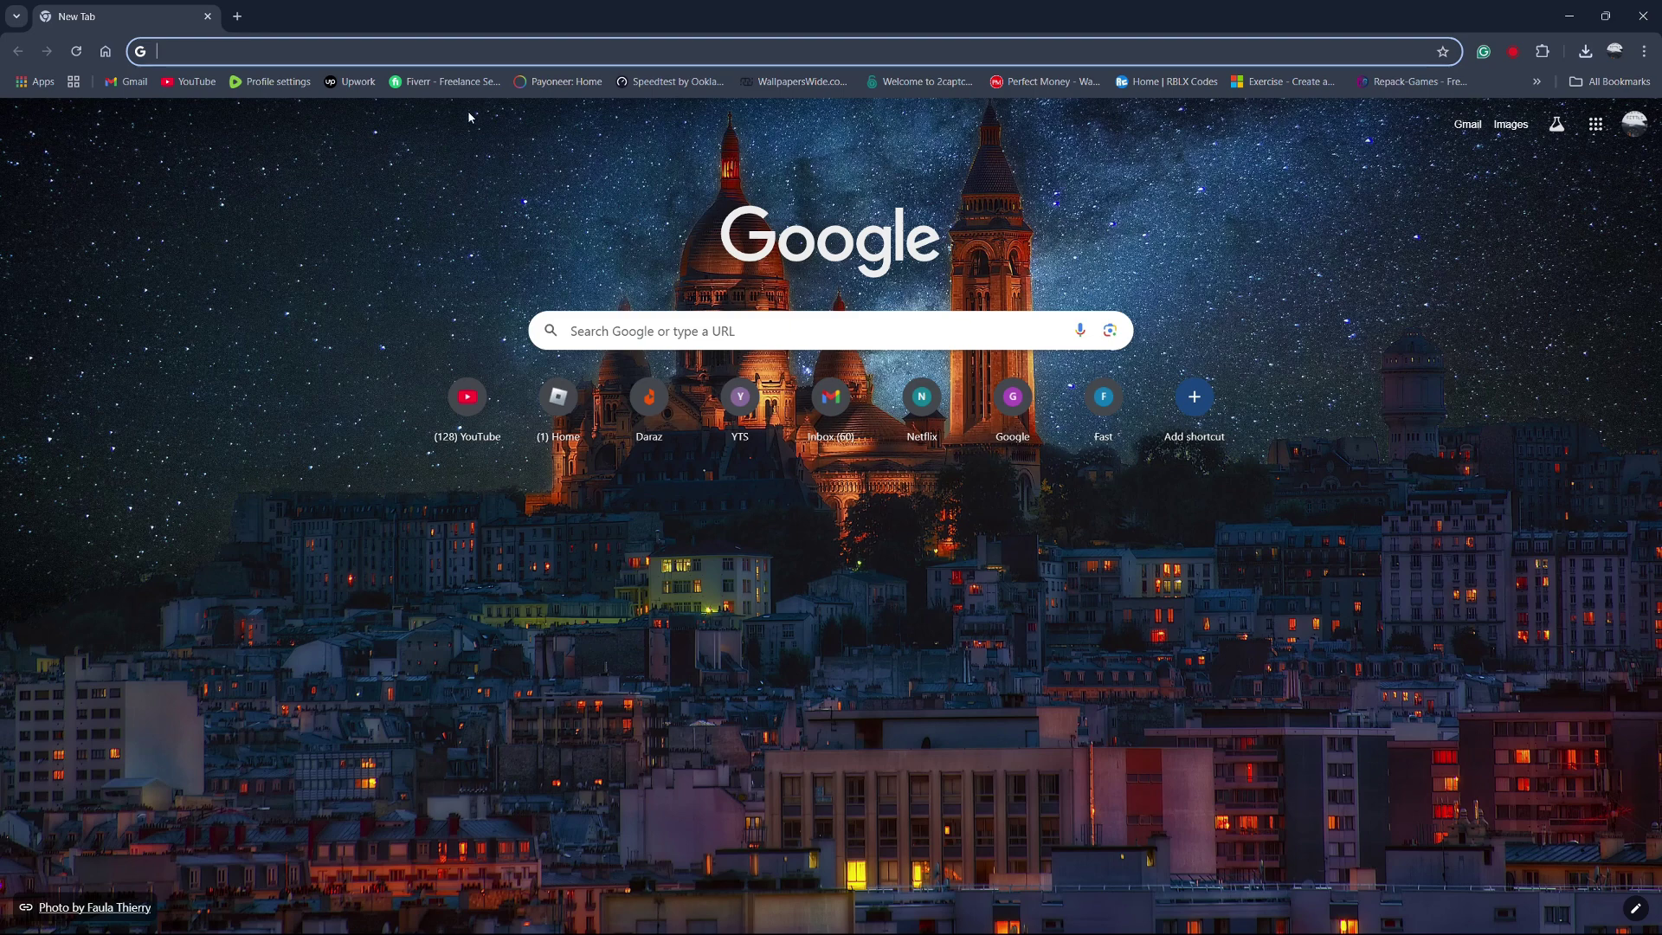
text(tikt)
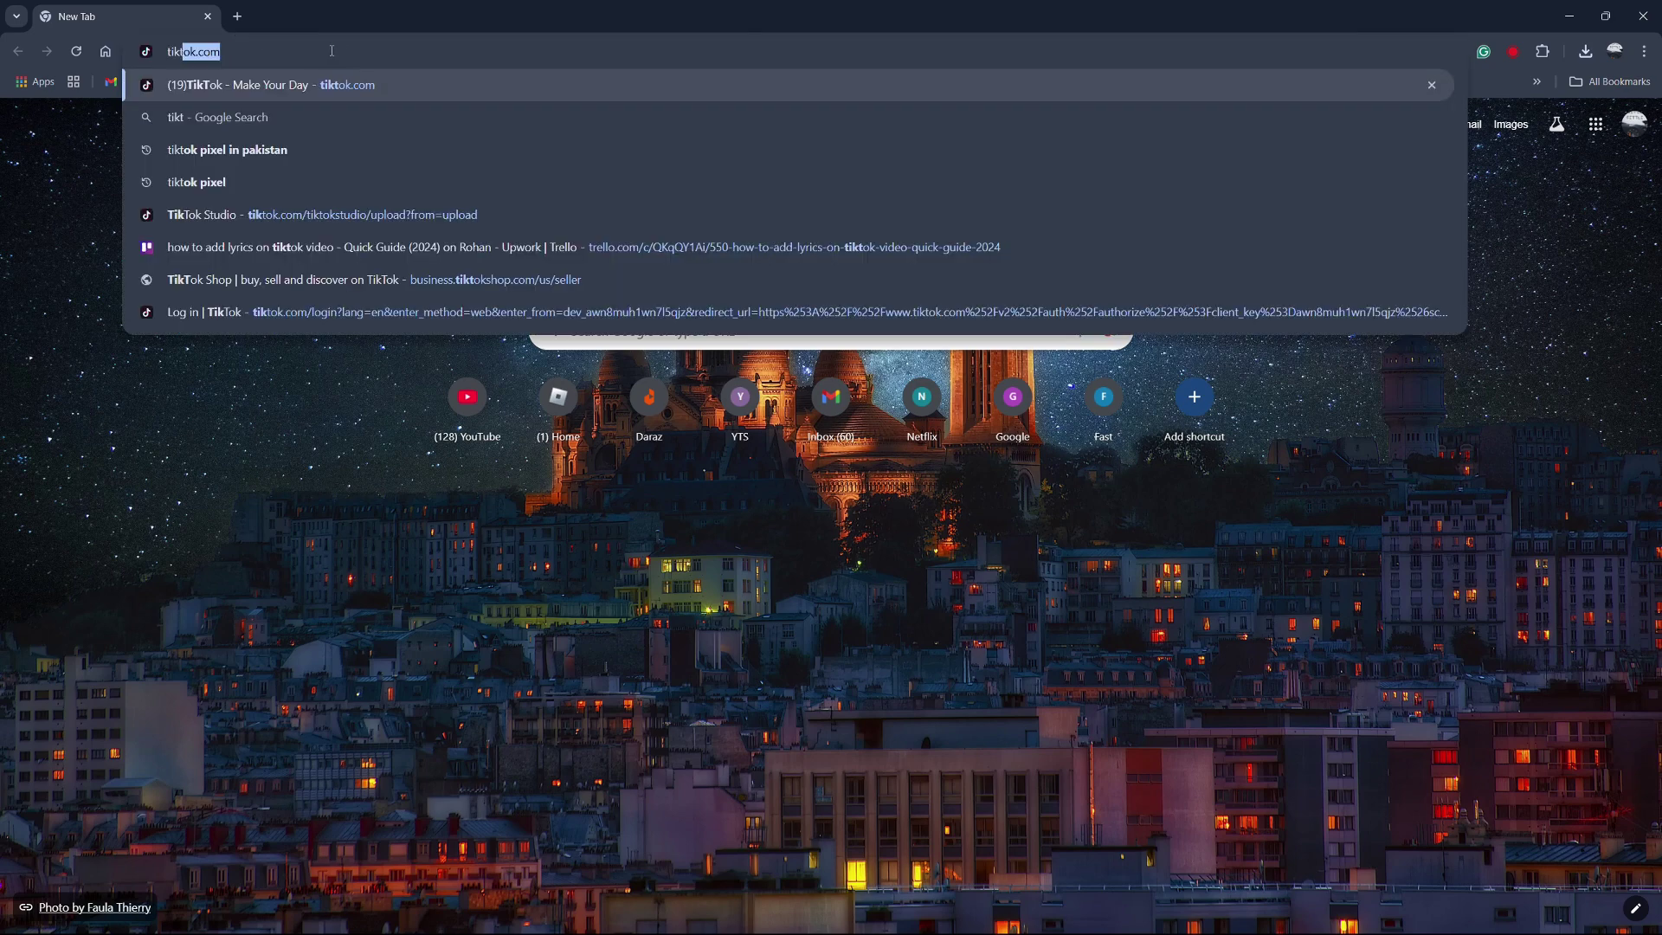
text(ok.com)
Load tiktok.com in Chrome so the For You feed plays
key(Return)
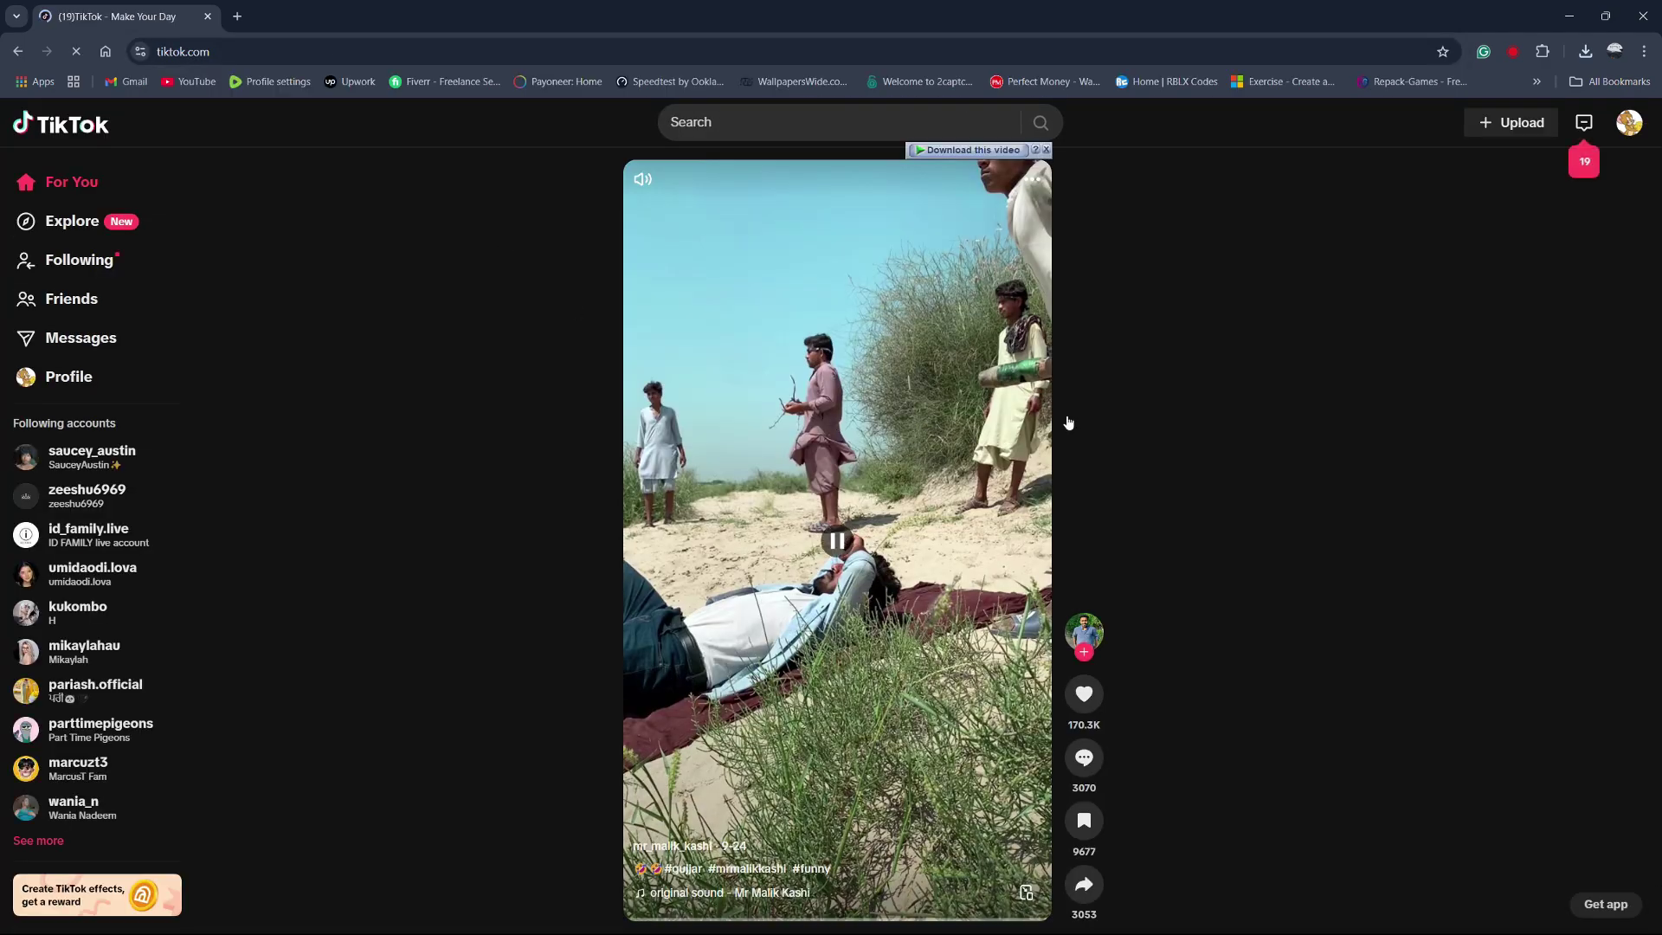
Start a new upload, discard the old draft, and pick Screen_Recording_20241027_110325_Bybit
click(921, 444)
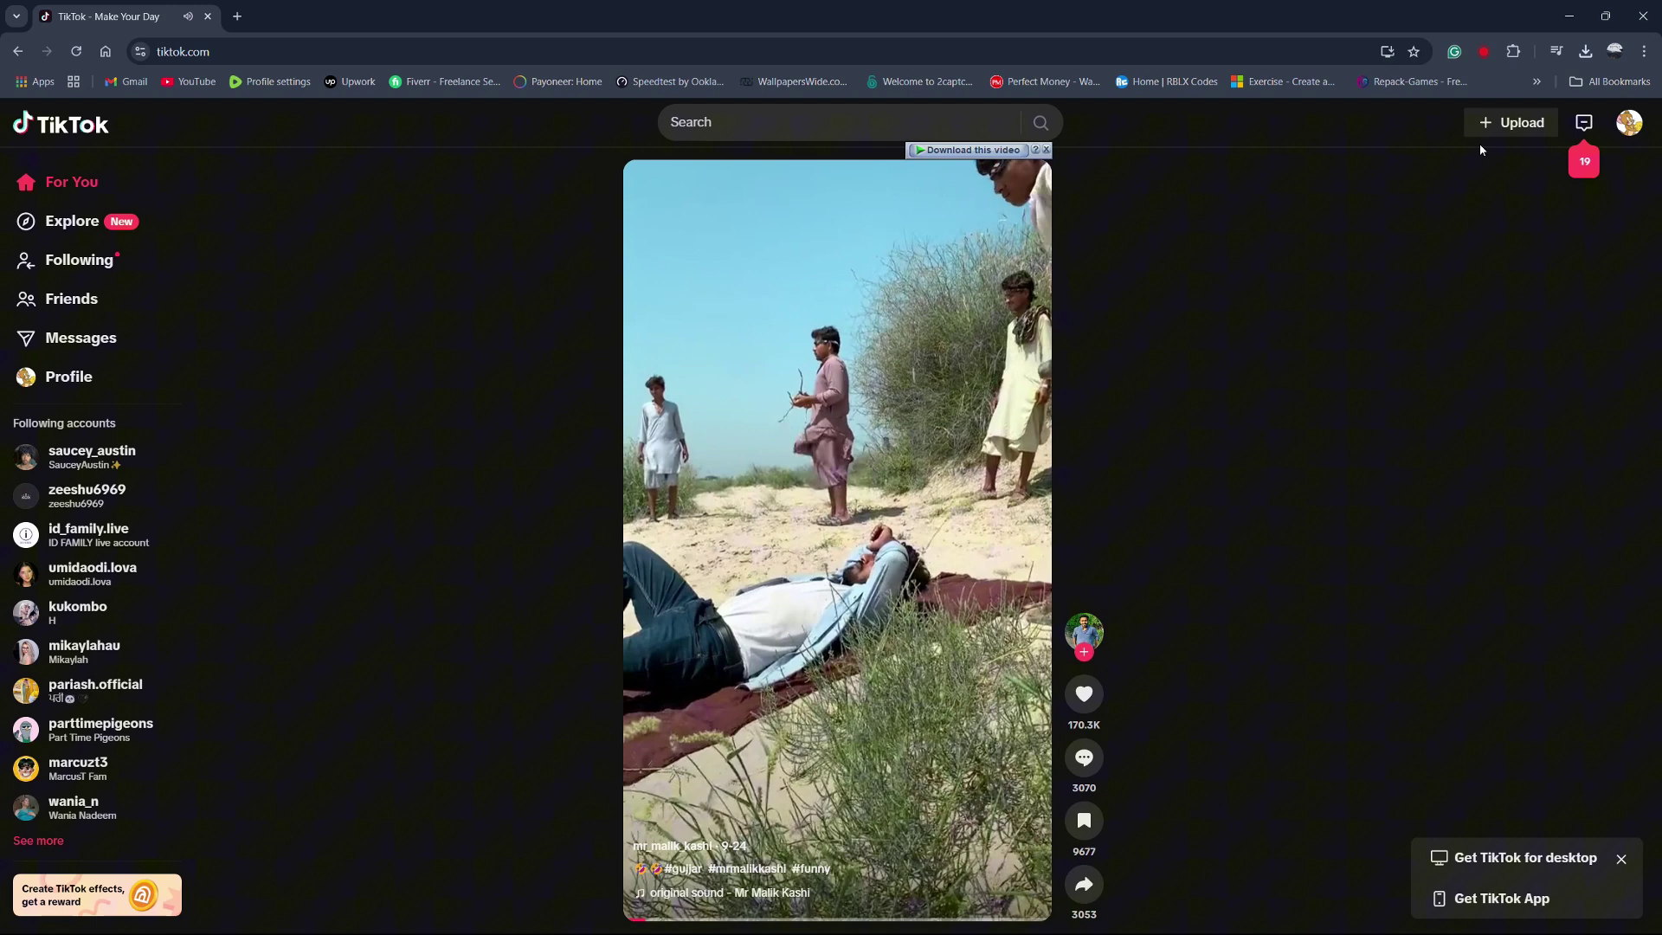
click(1522, 123)
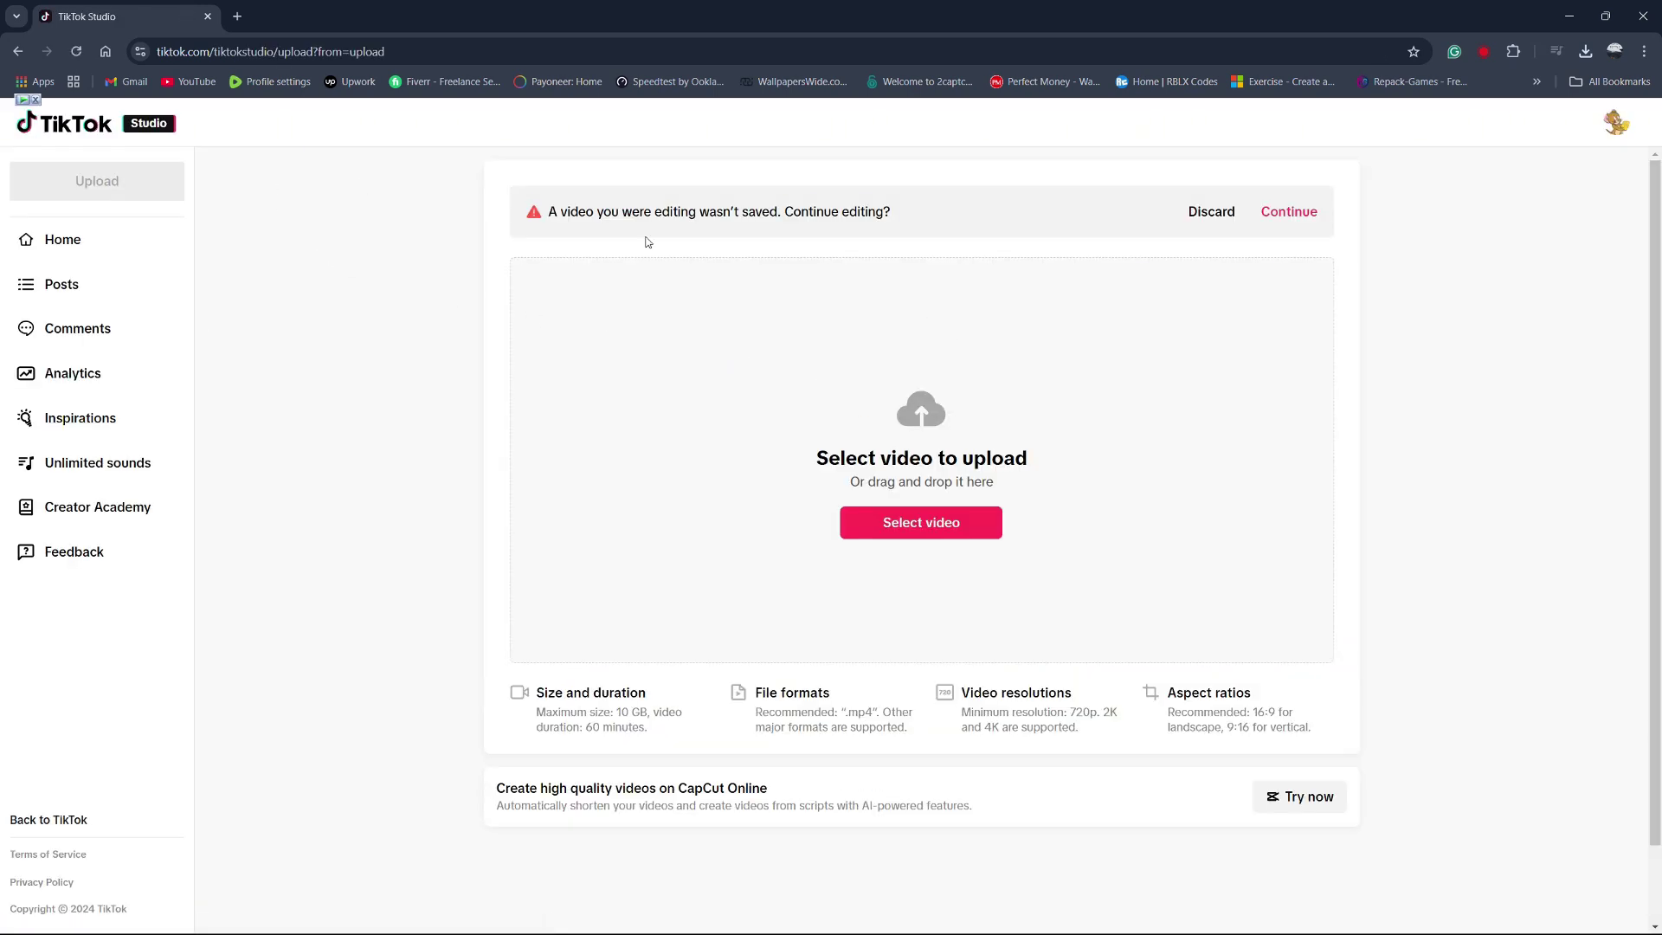
click(1211, 211)
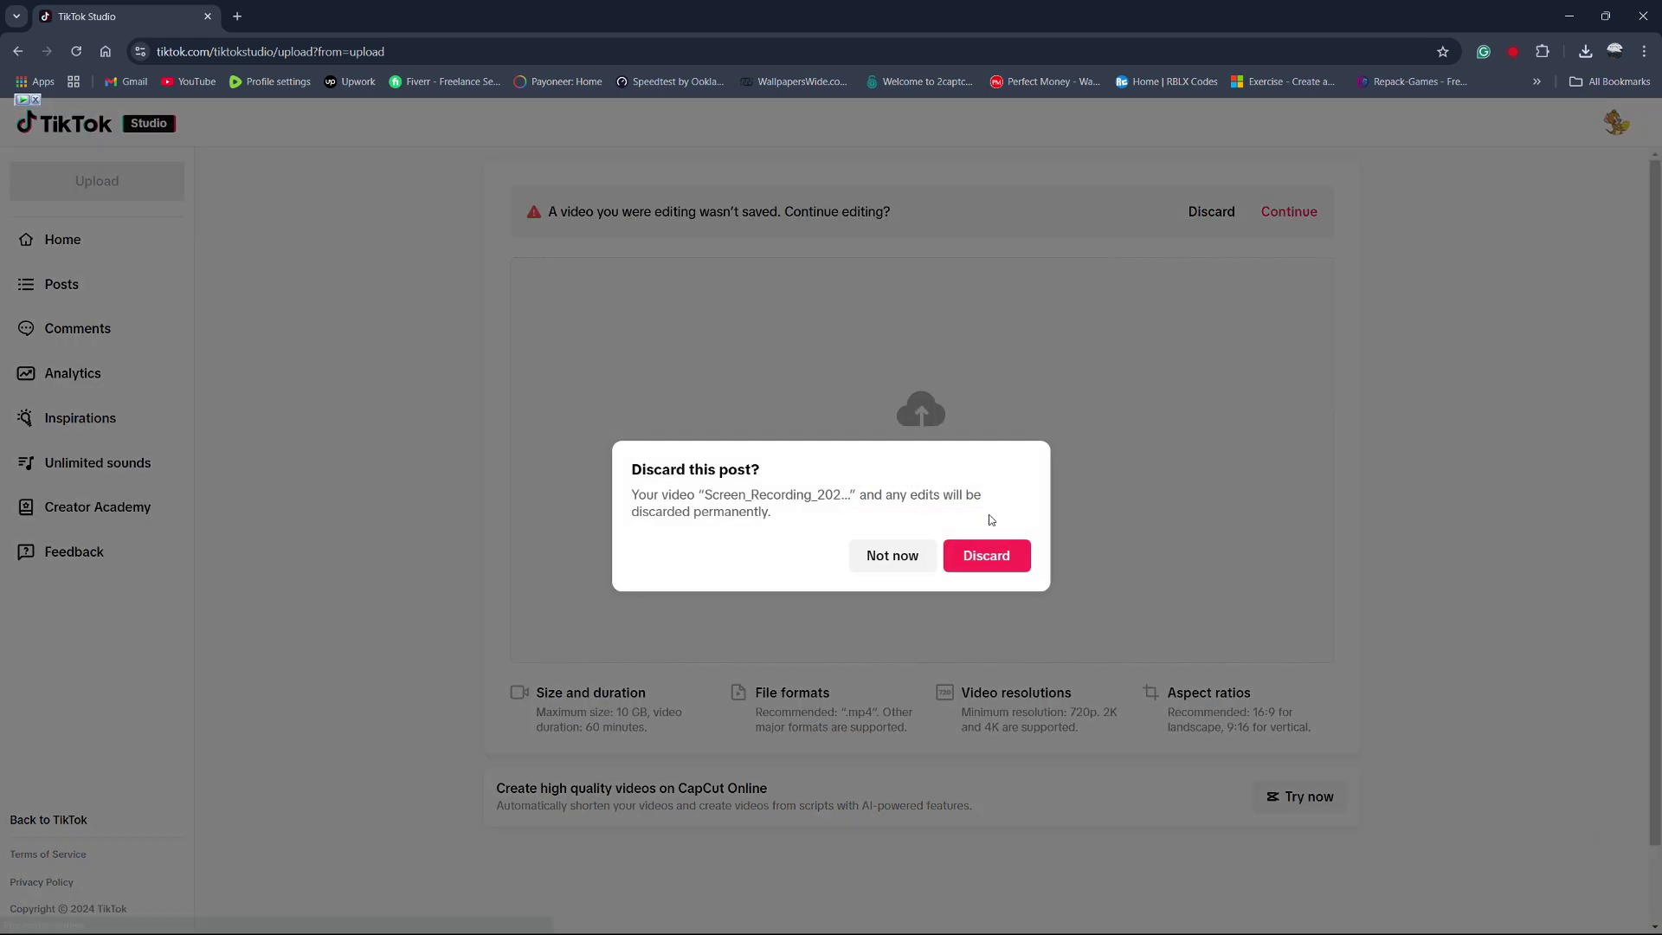
click(986, 554)
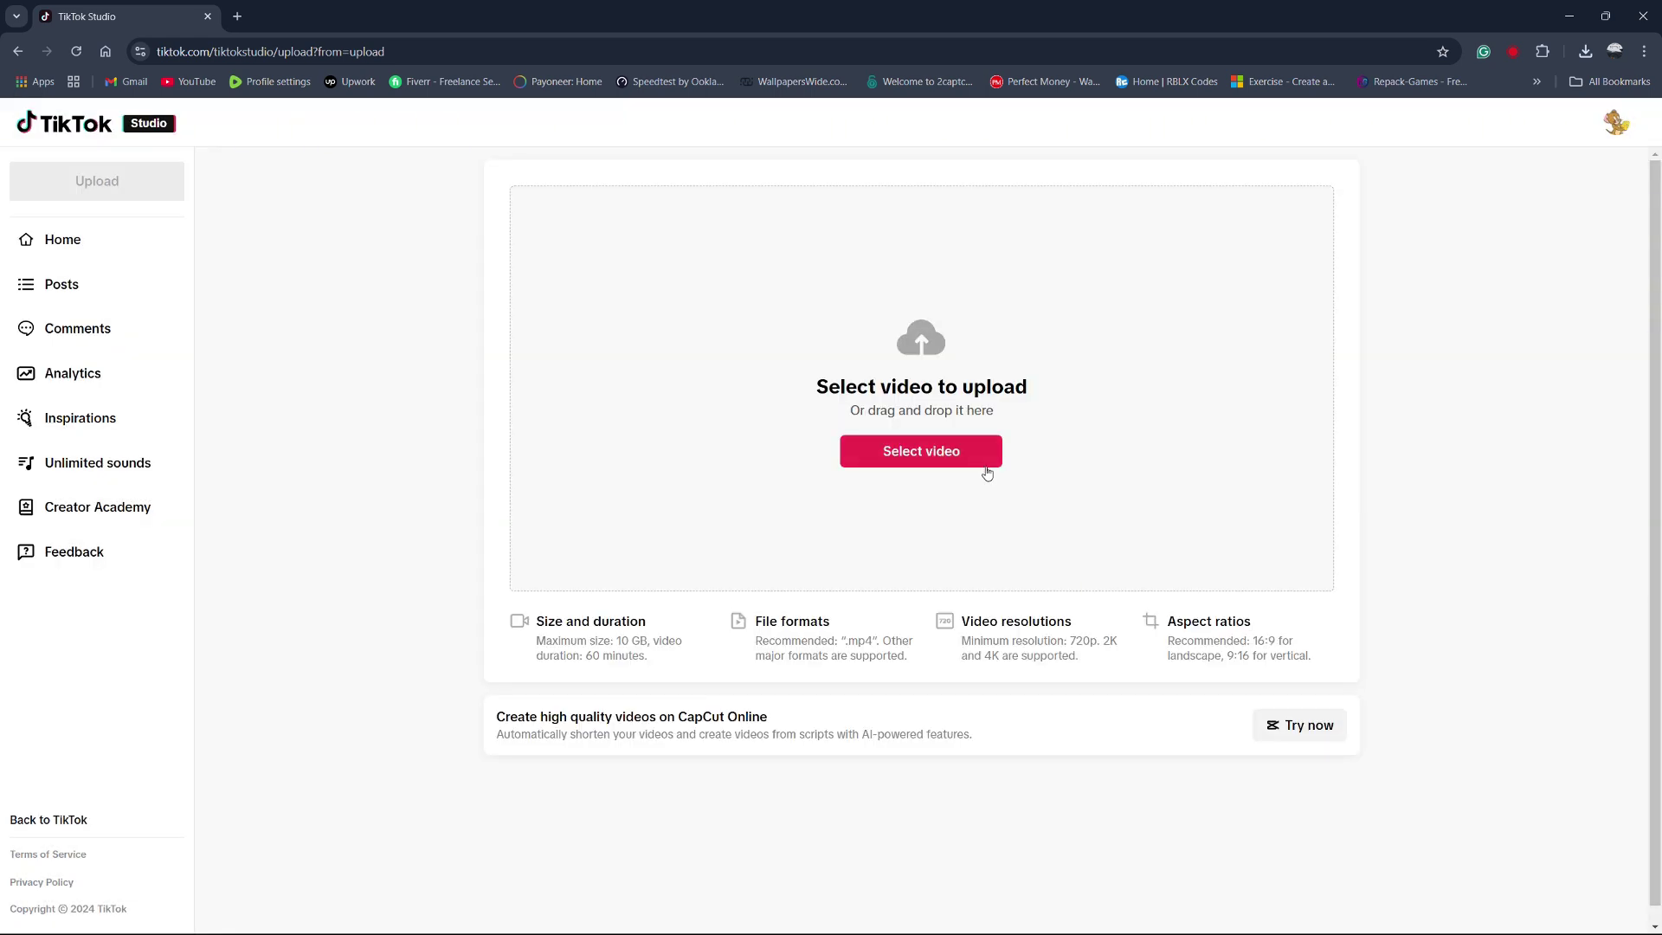
click(939, 452)
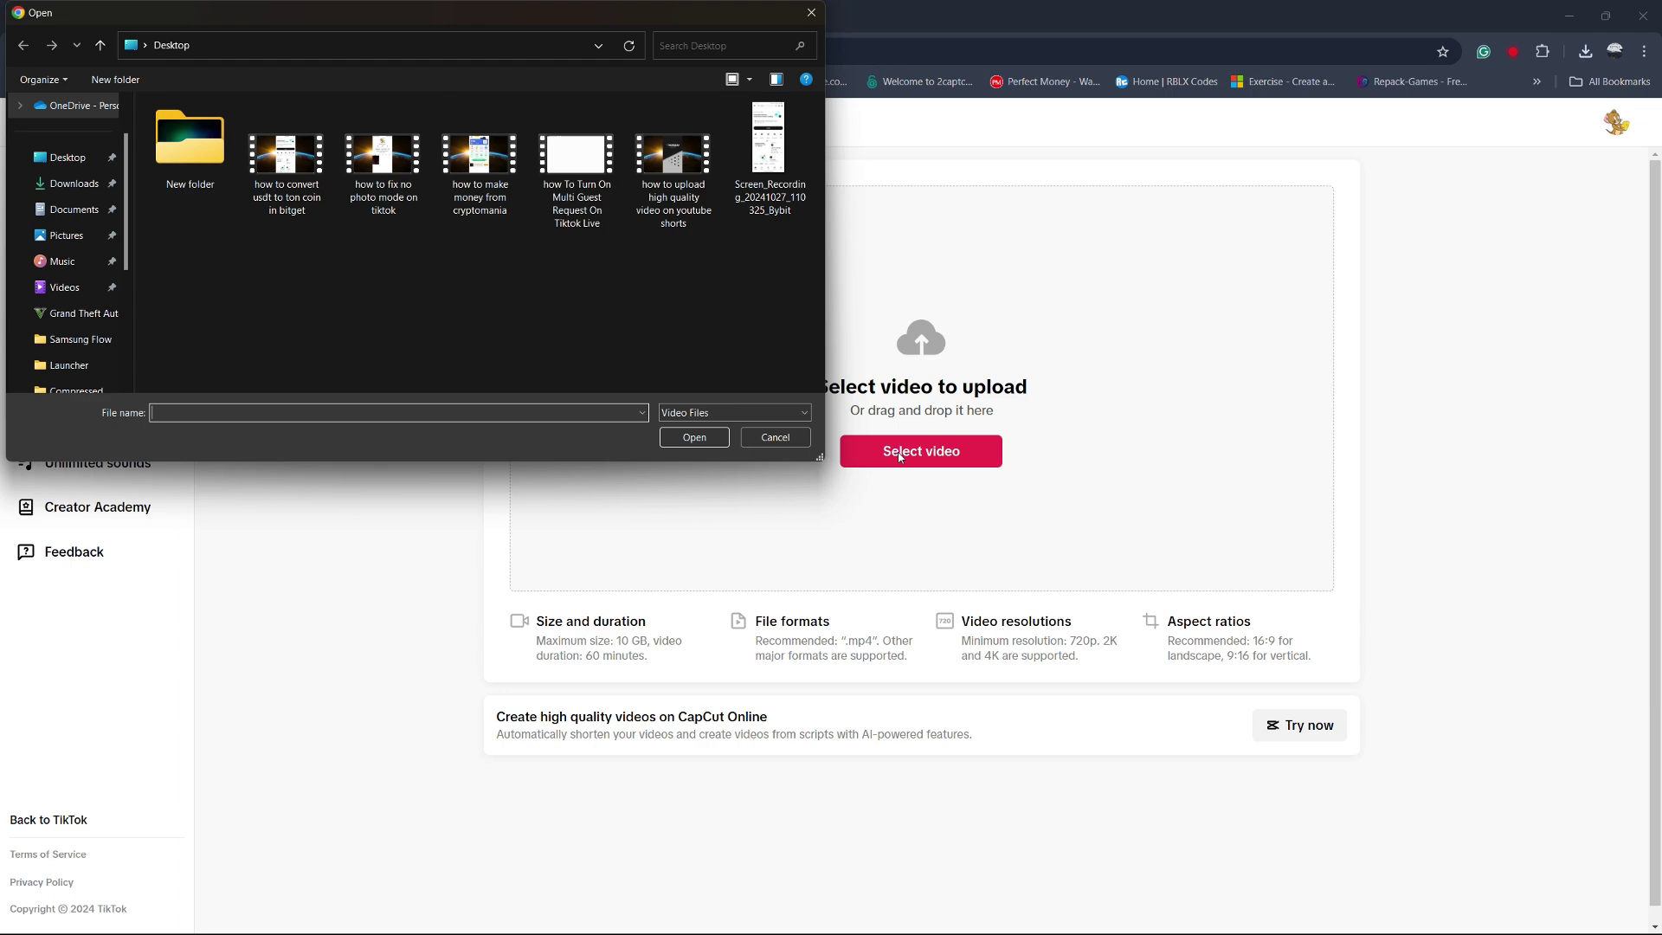
click(767, 155)
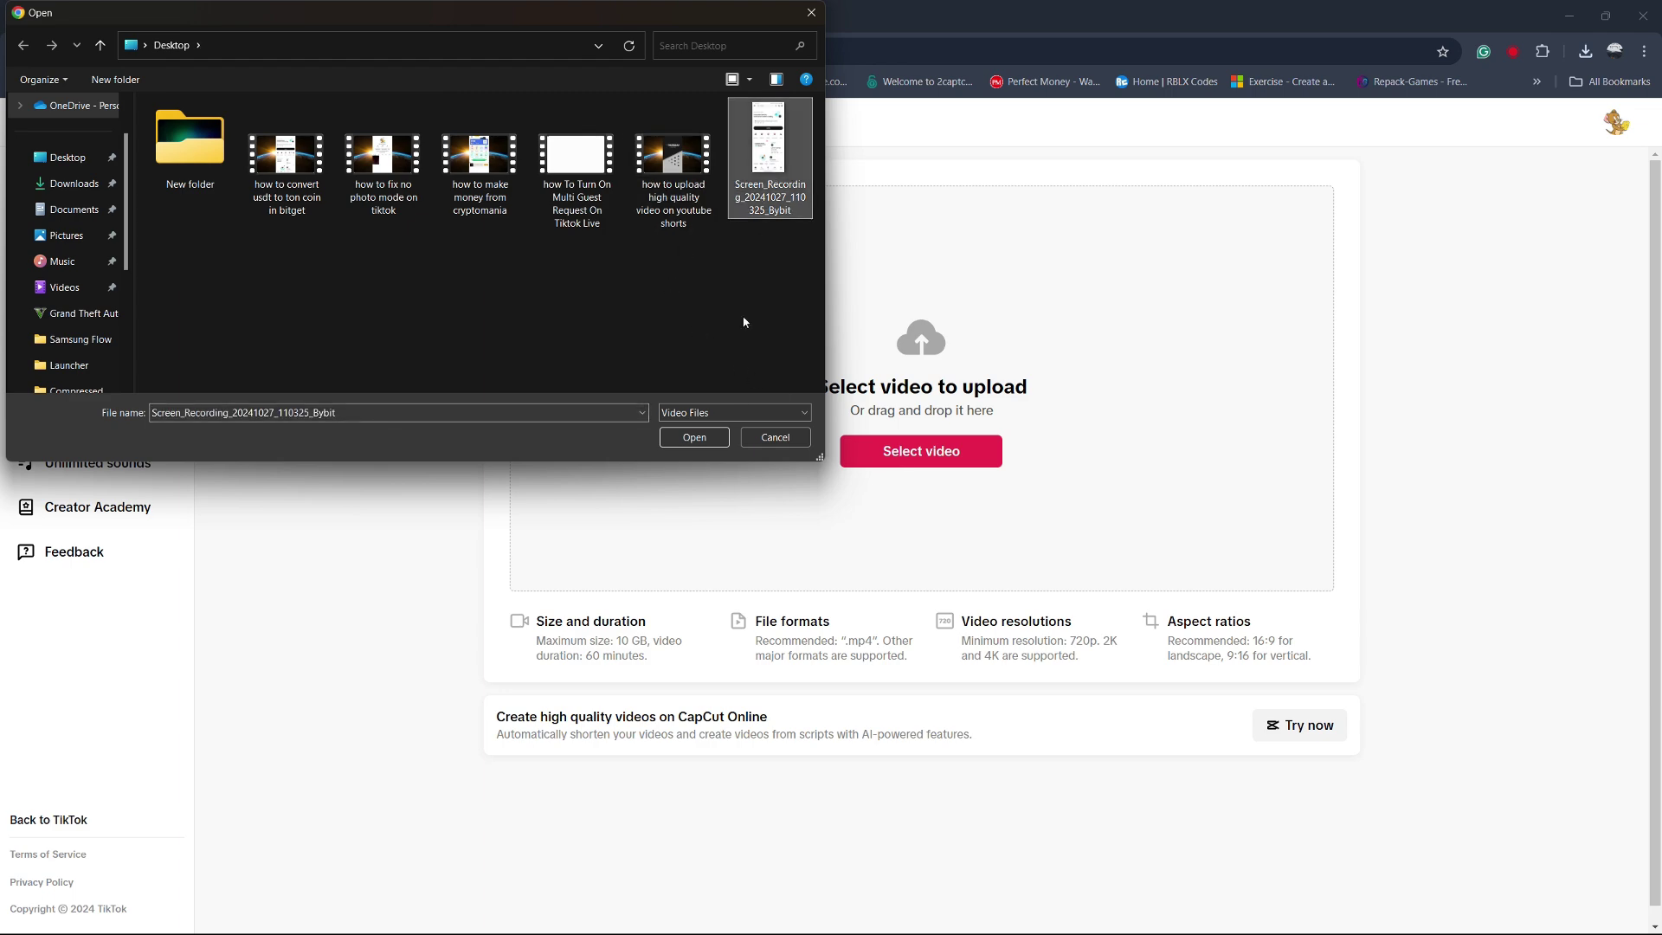
Upload the Bybit recording and swap its file-name description for a lone @ mention
click(695, 438)
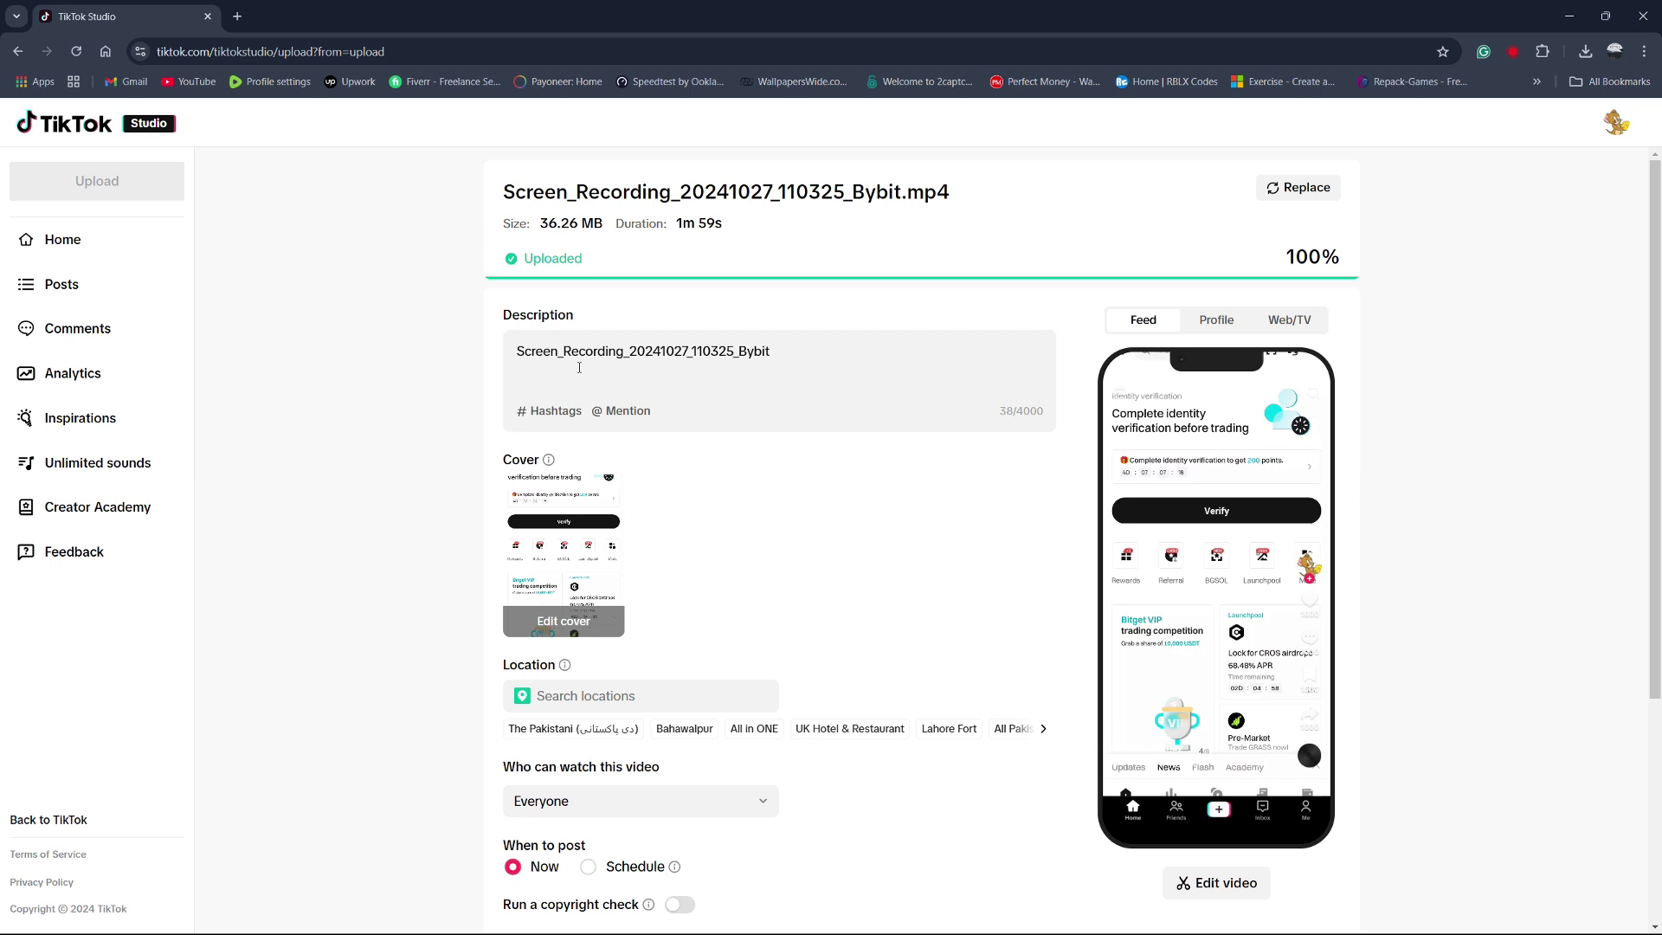
drag(774, 351, 512, 353)
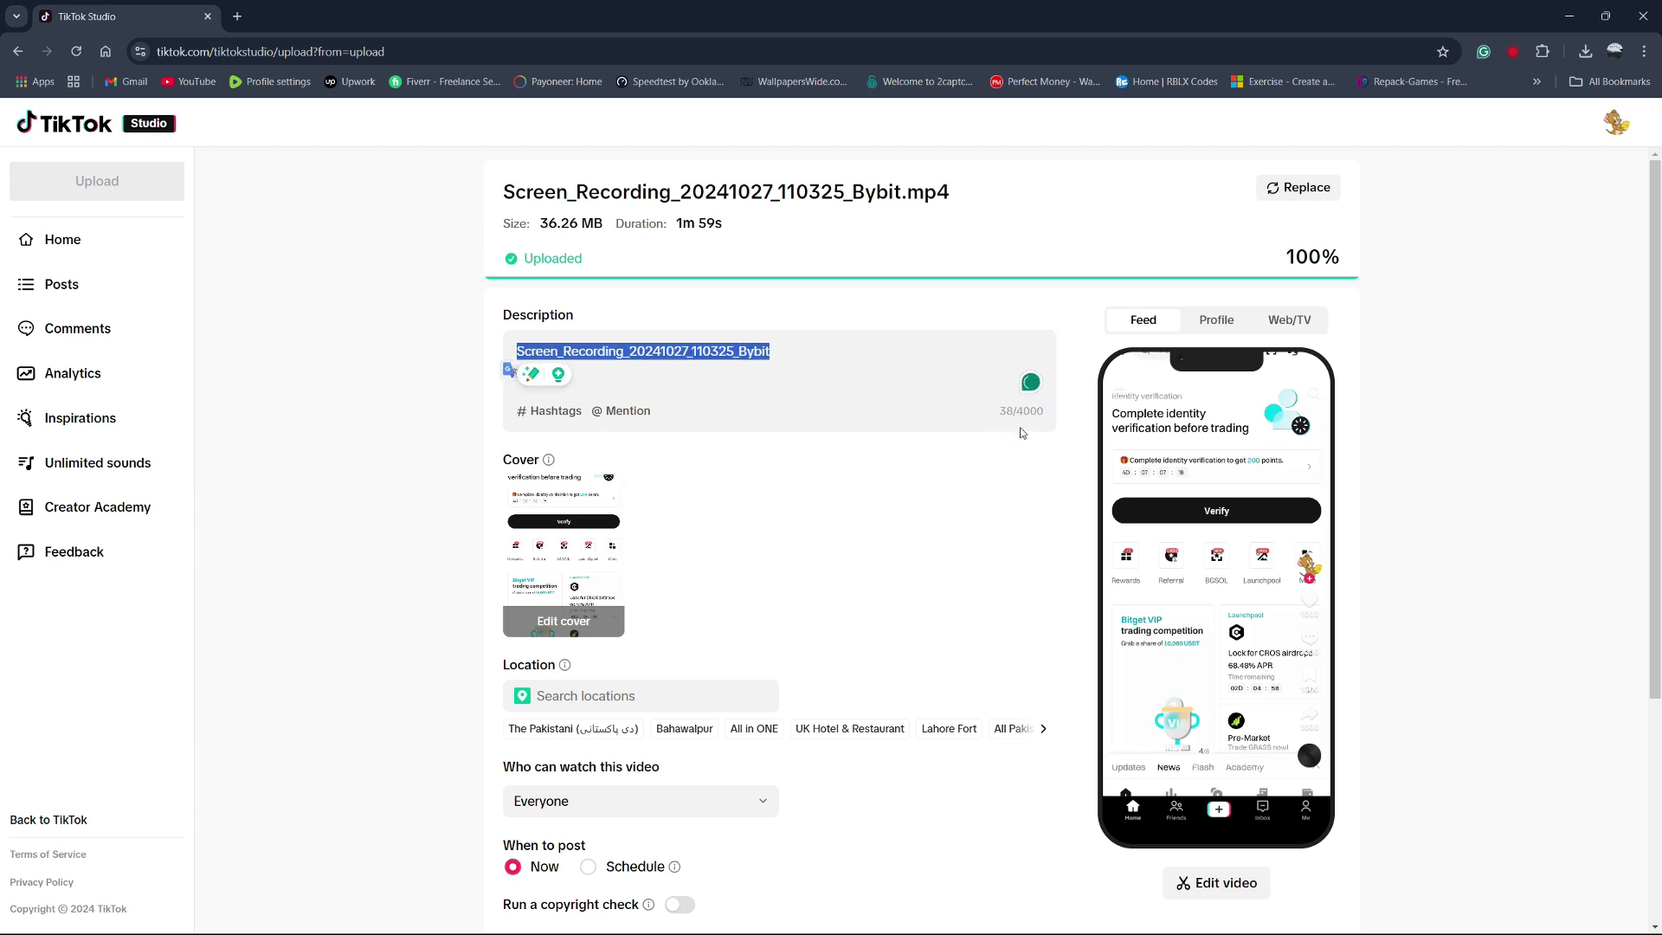
click(631, 418)
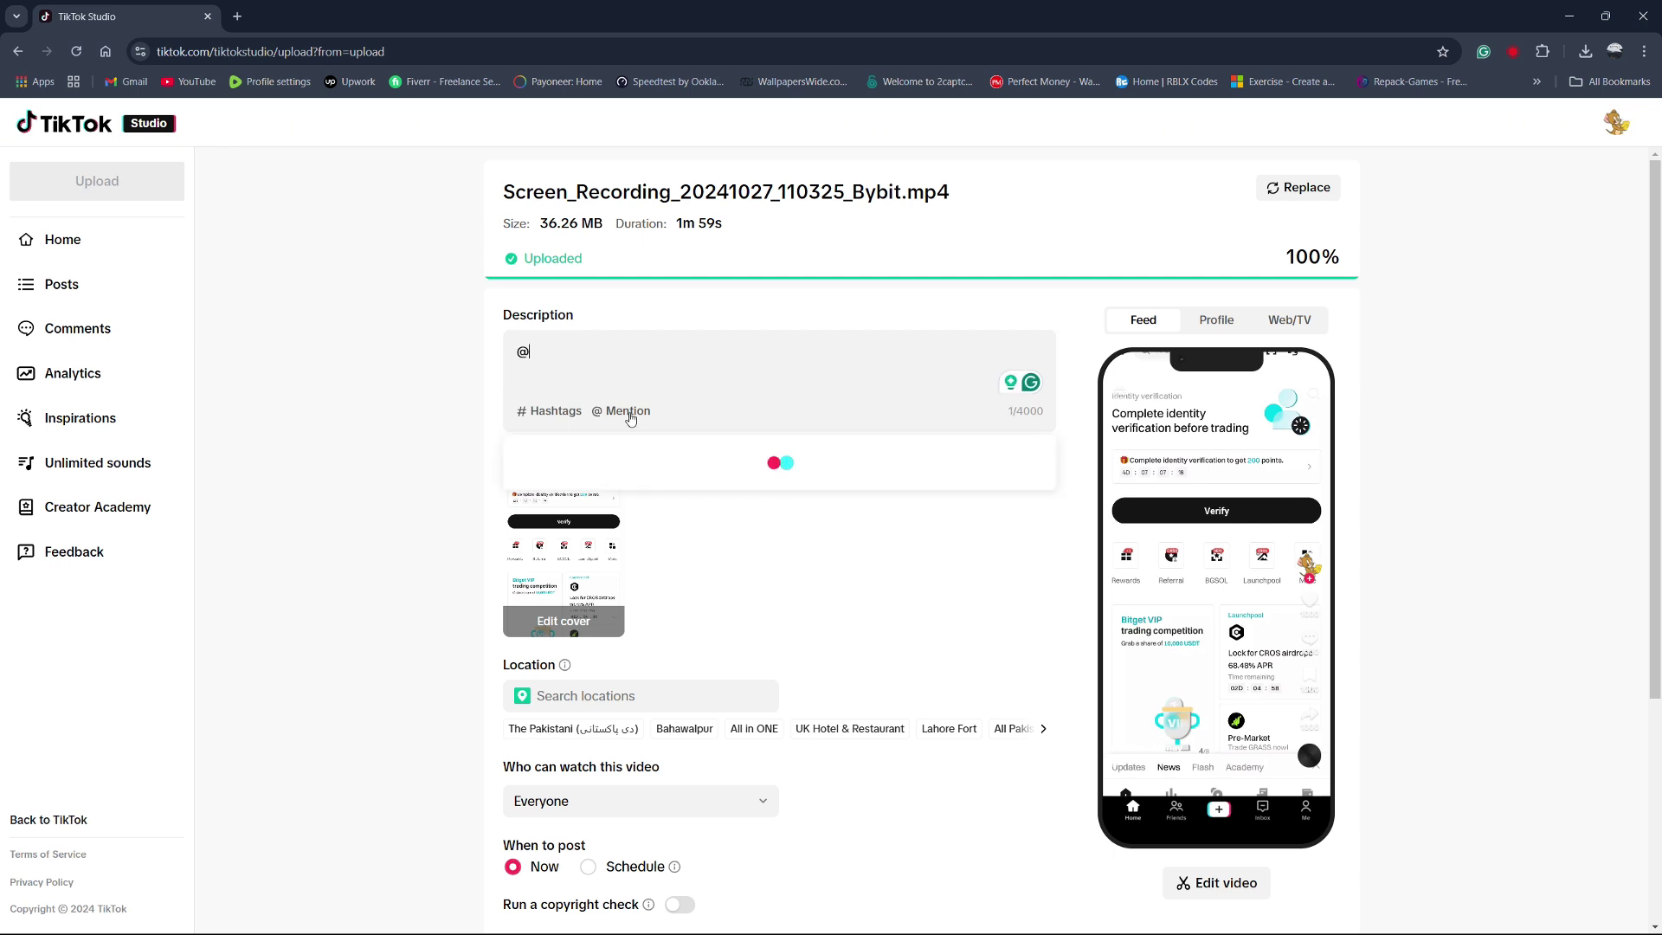
click(381, 504)
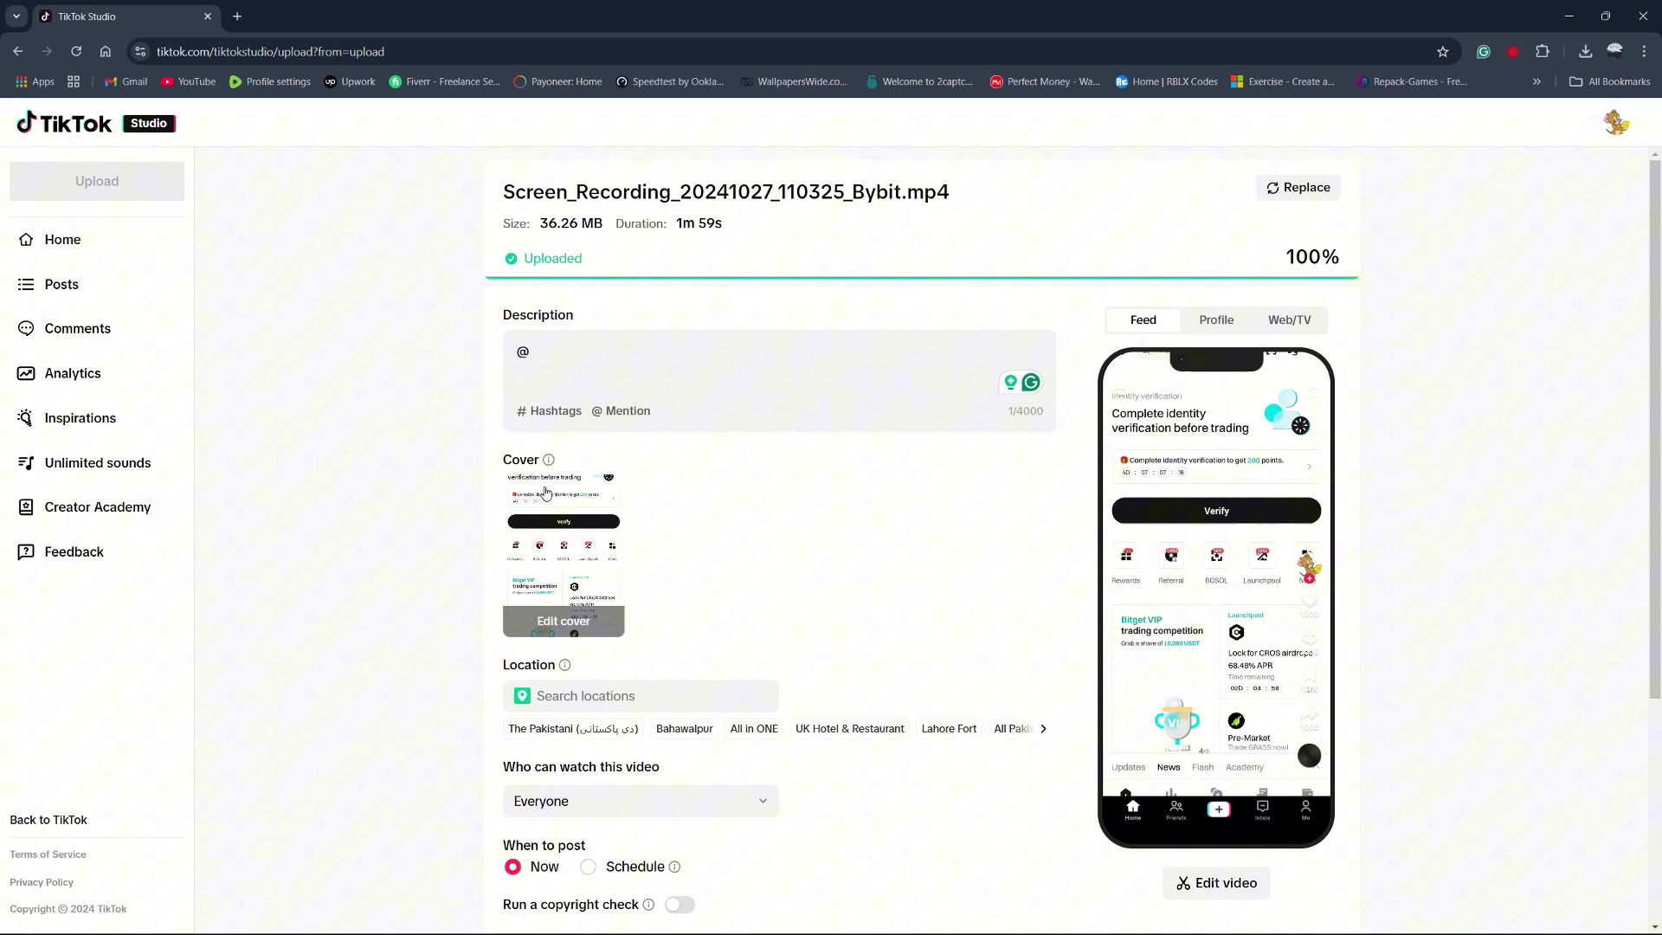
scroll(382, 505, down, 1)
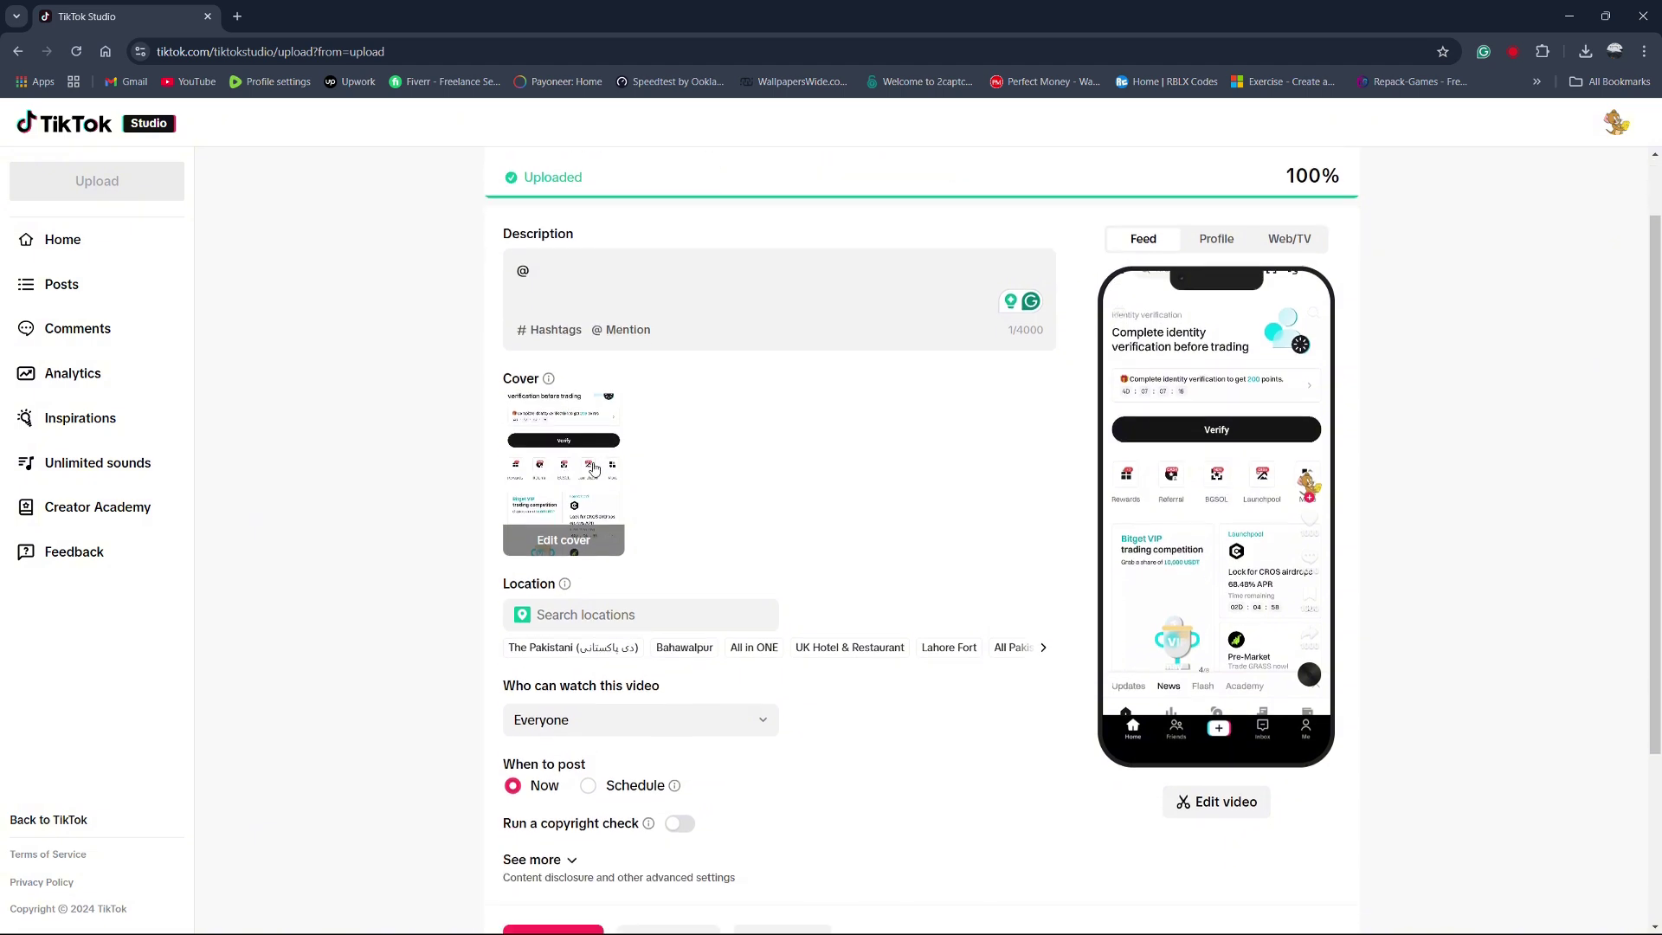
Preview a later cover frame and the Upload cover tab, then exit the cover editor unchanged
click(549, 549)
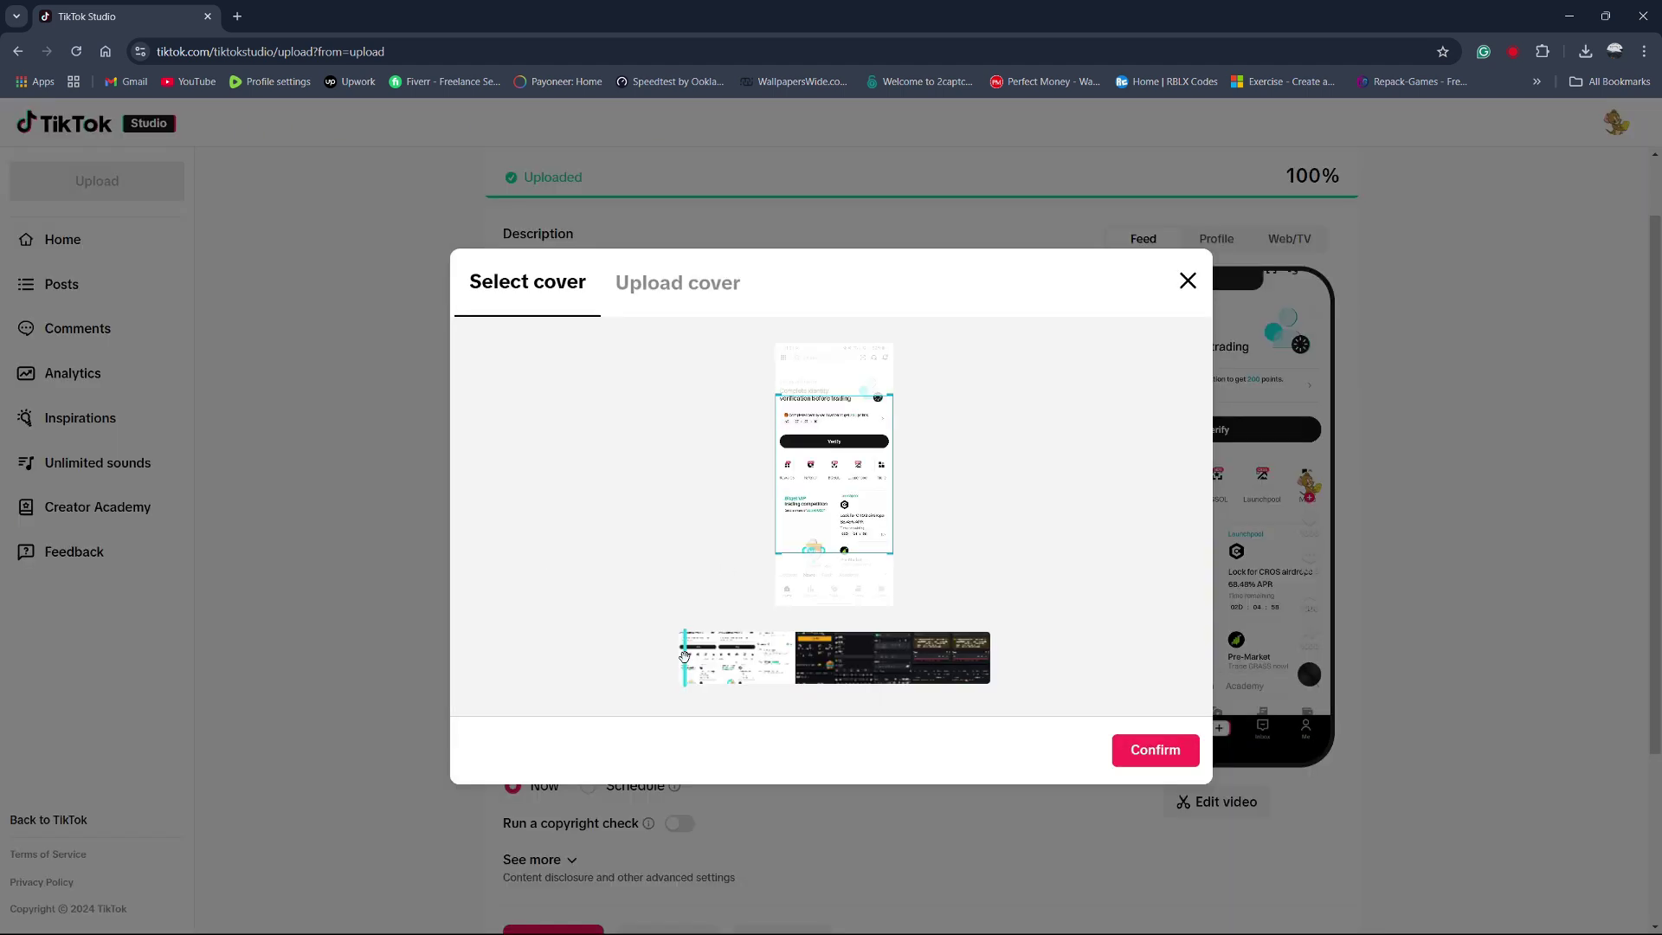
mouse_move(682, 659)
mouse_down()
mouse_move(837, 660)
mouse_move(678, 658)
mouse_up()
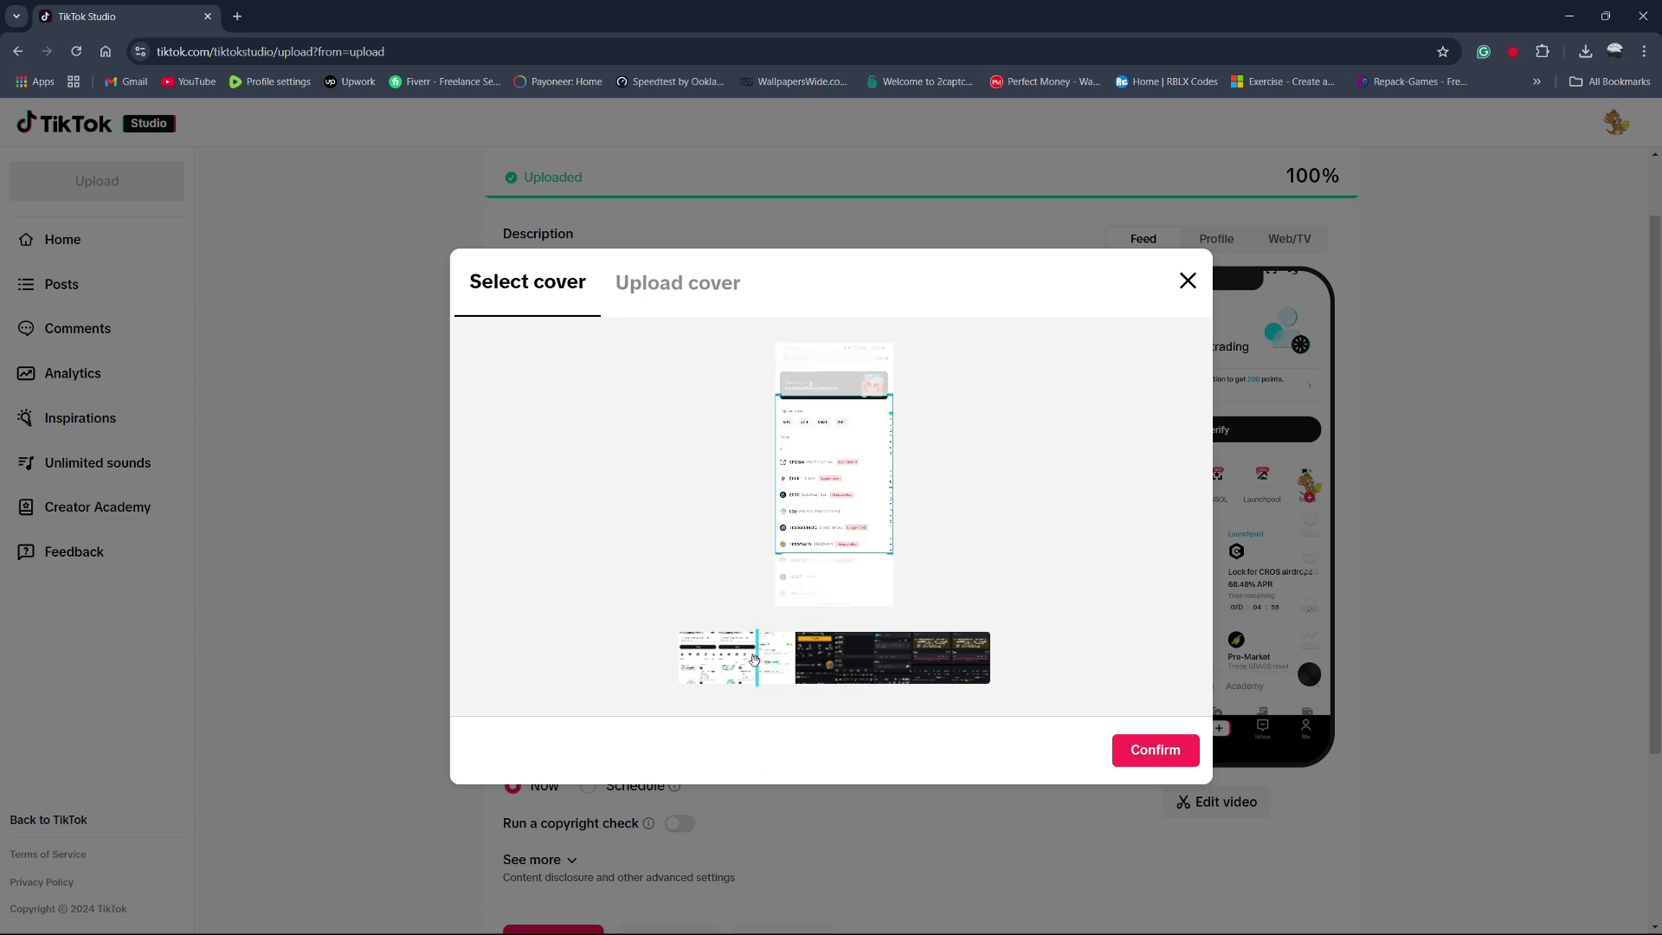
click(678, 286)
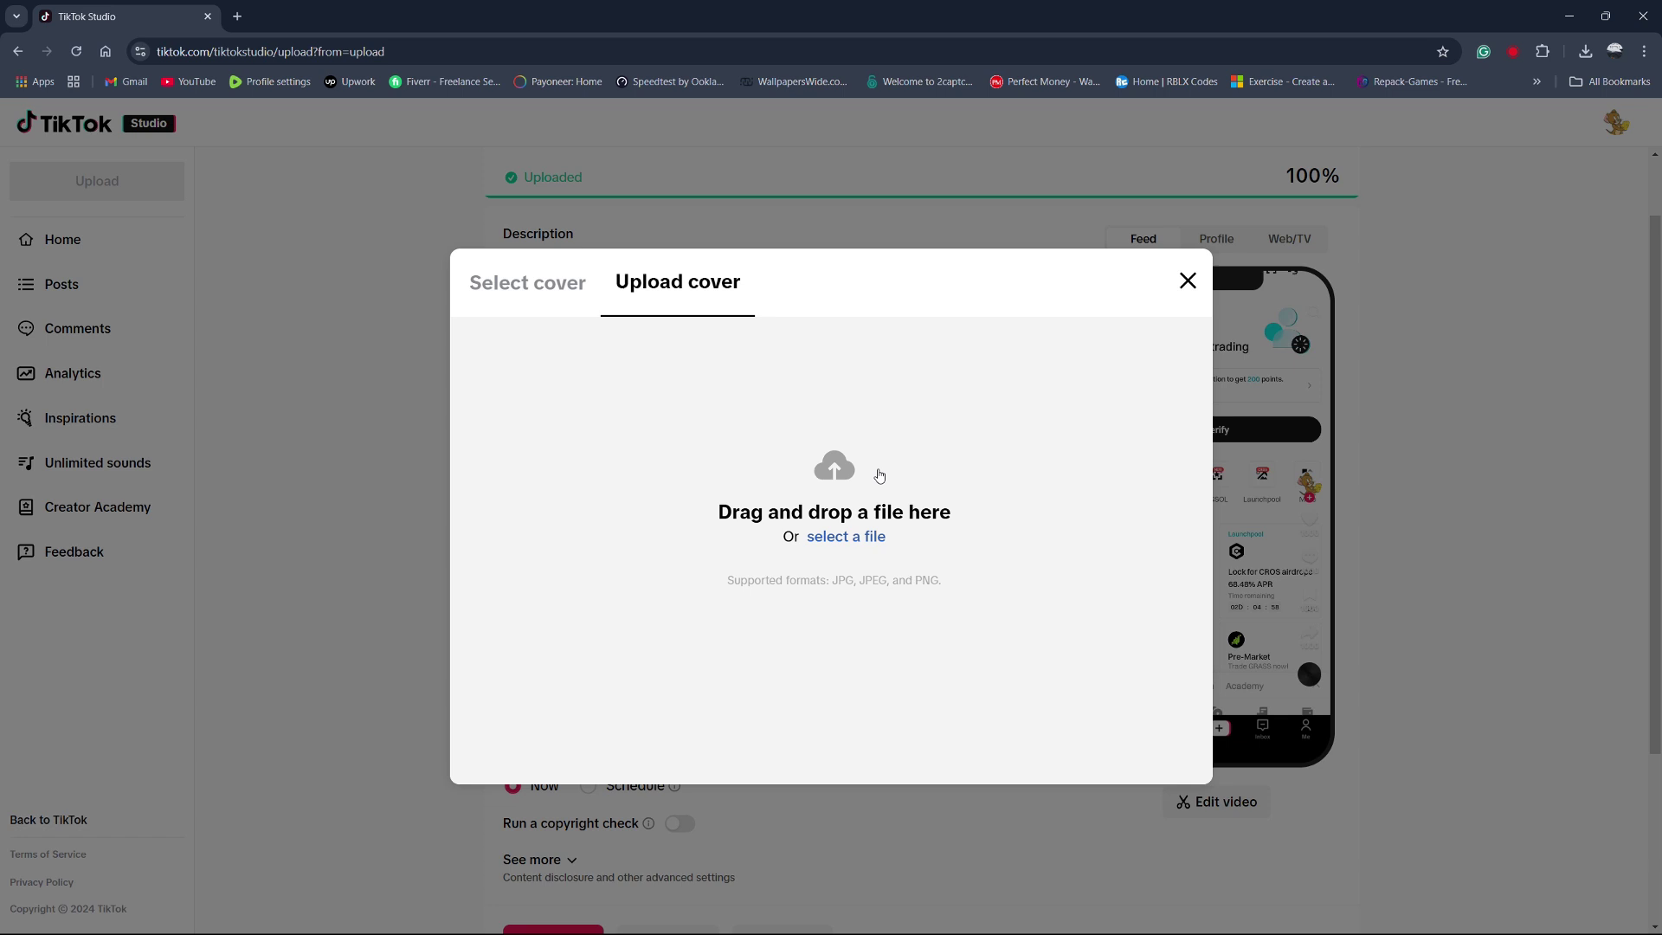
click(1187, 281)
scroll(969, 375, down, 1)
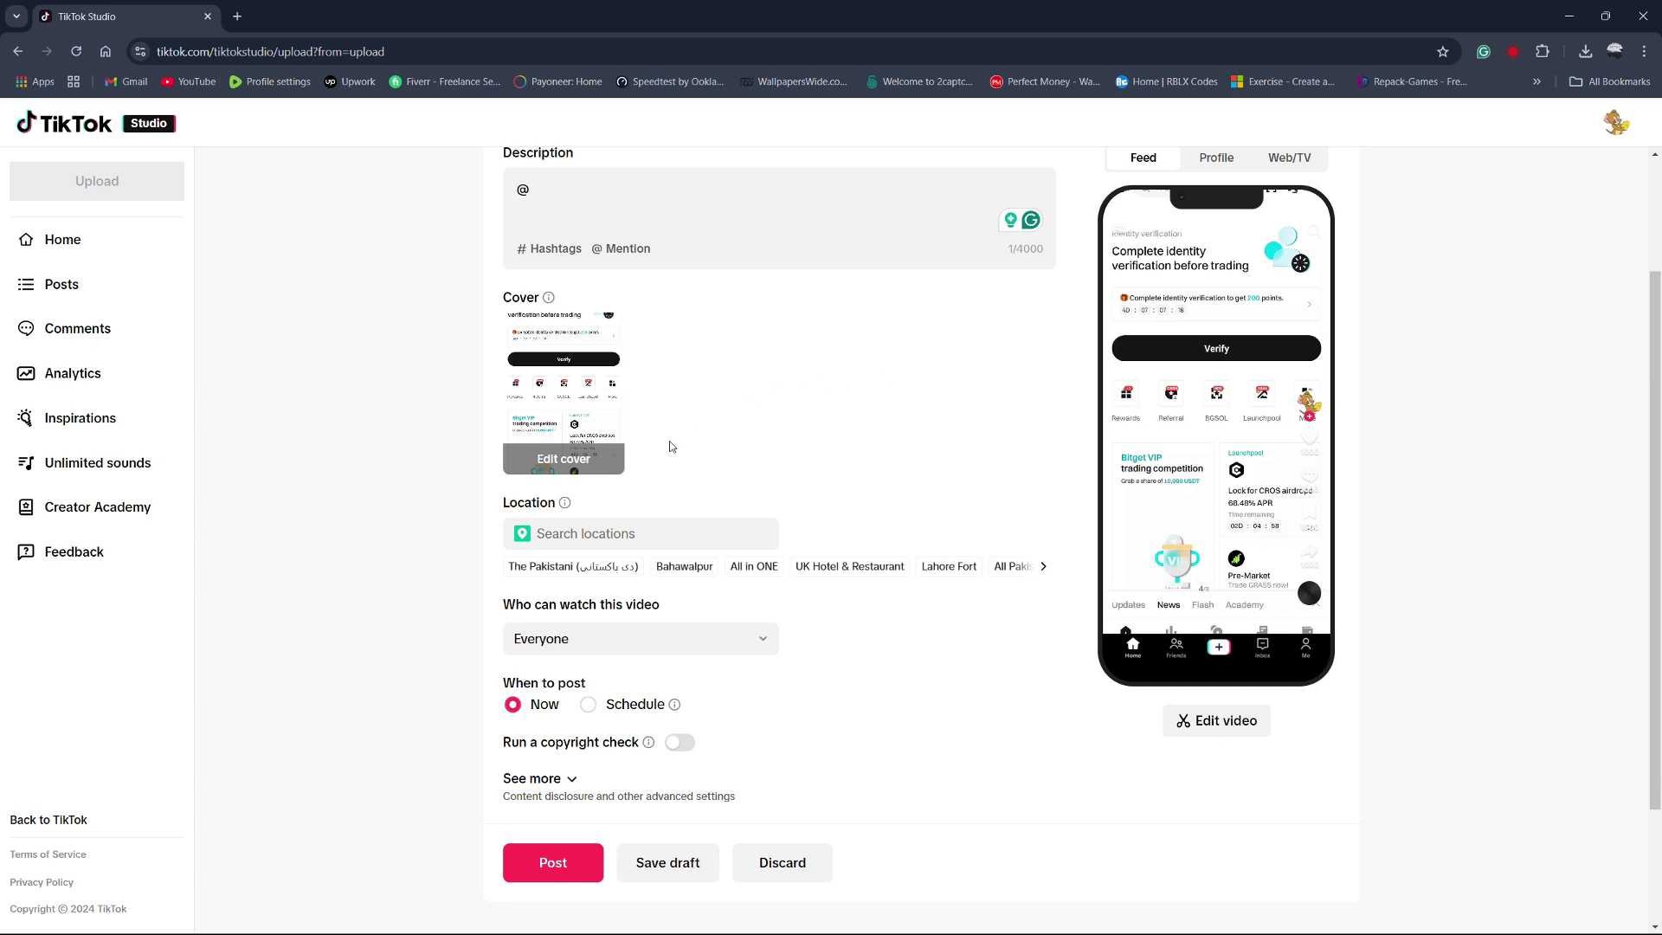
click(620, 639)
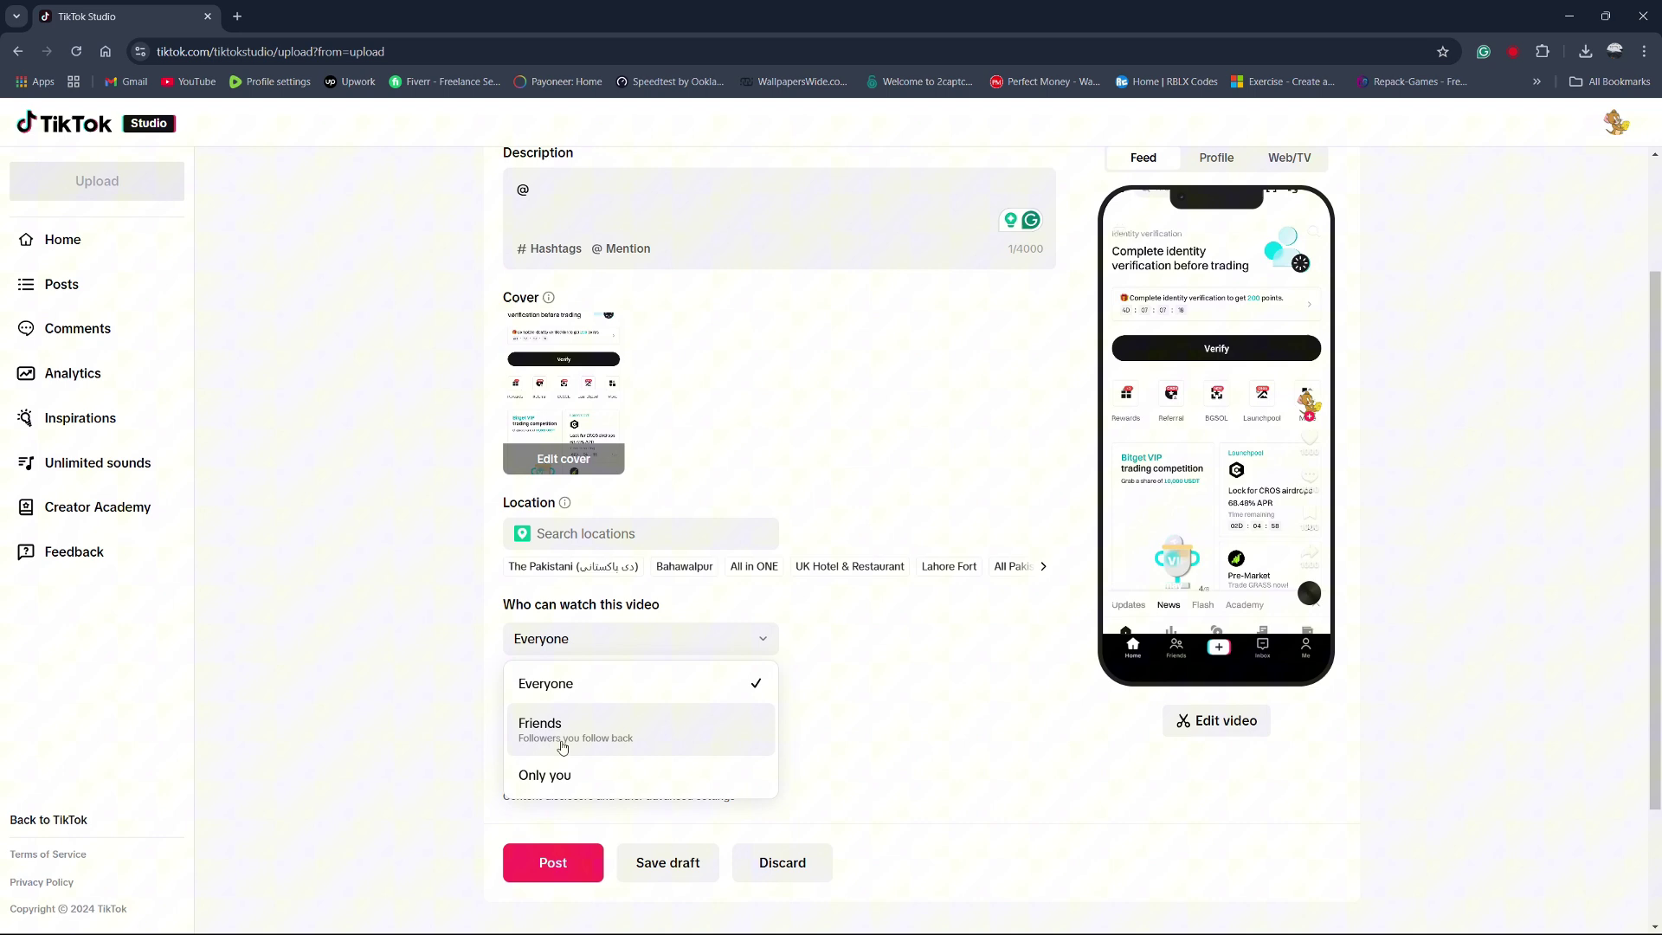
click(567, 774)
scroll(597, 584, down, 1)
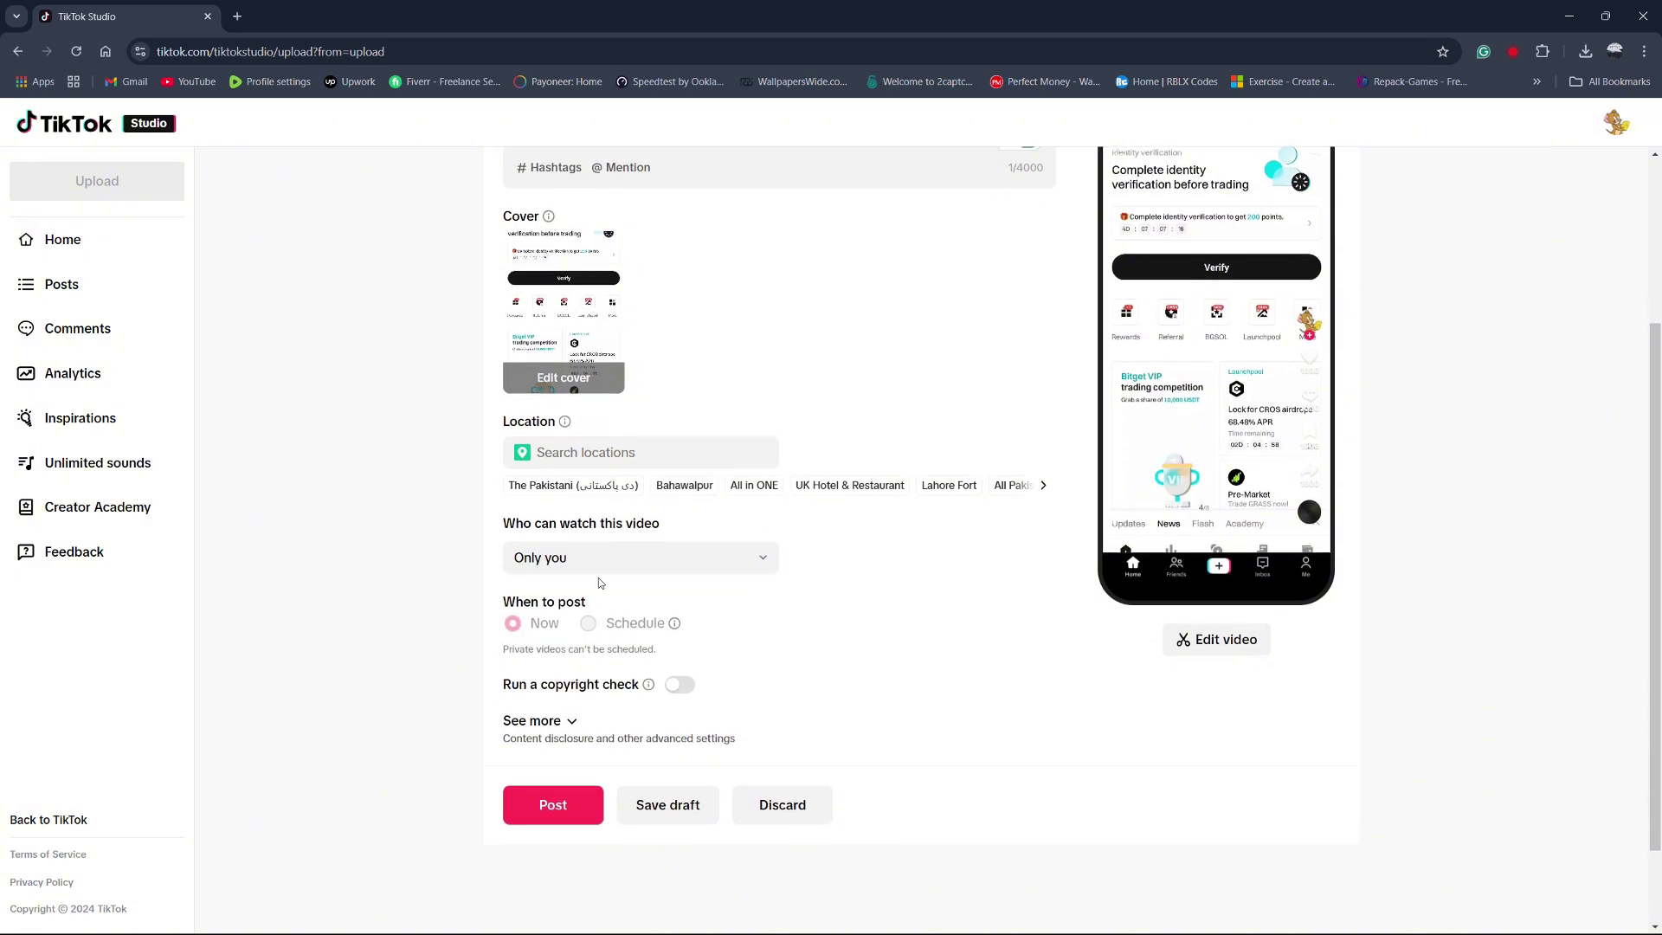
click(584, 558)
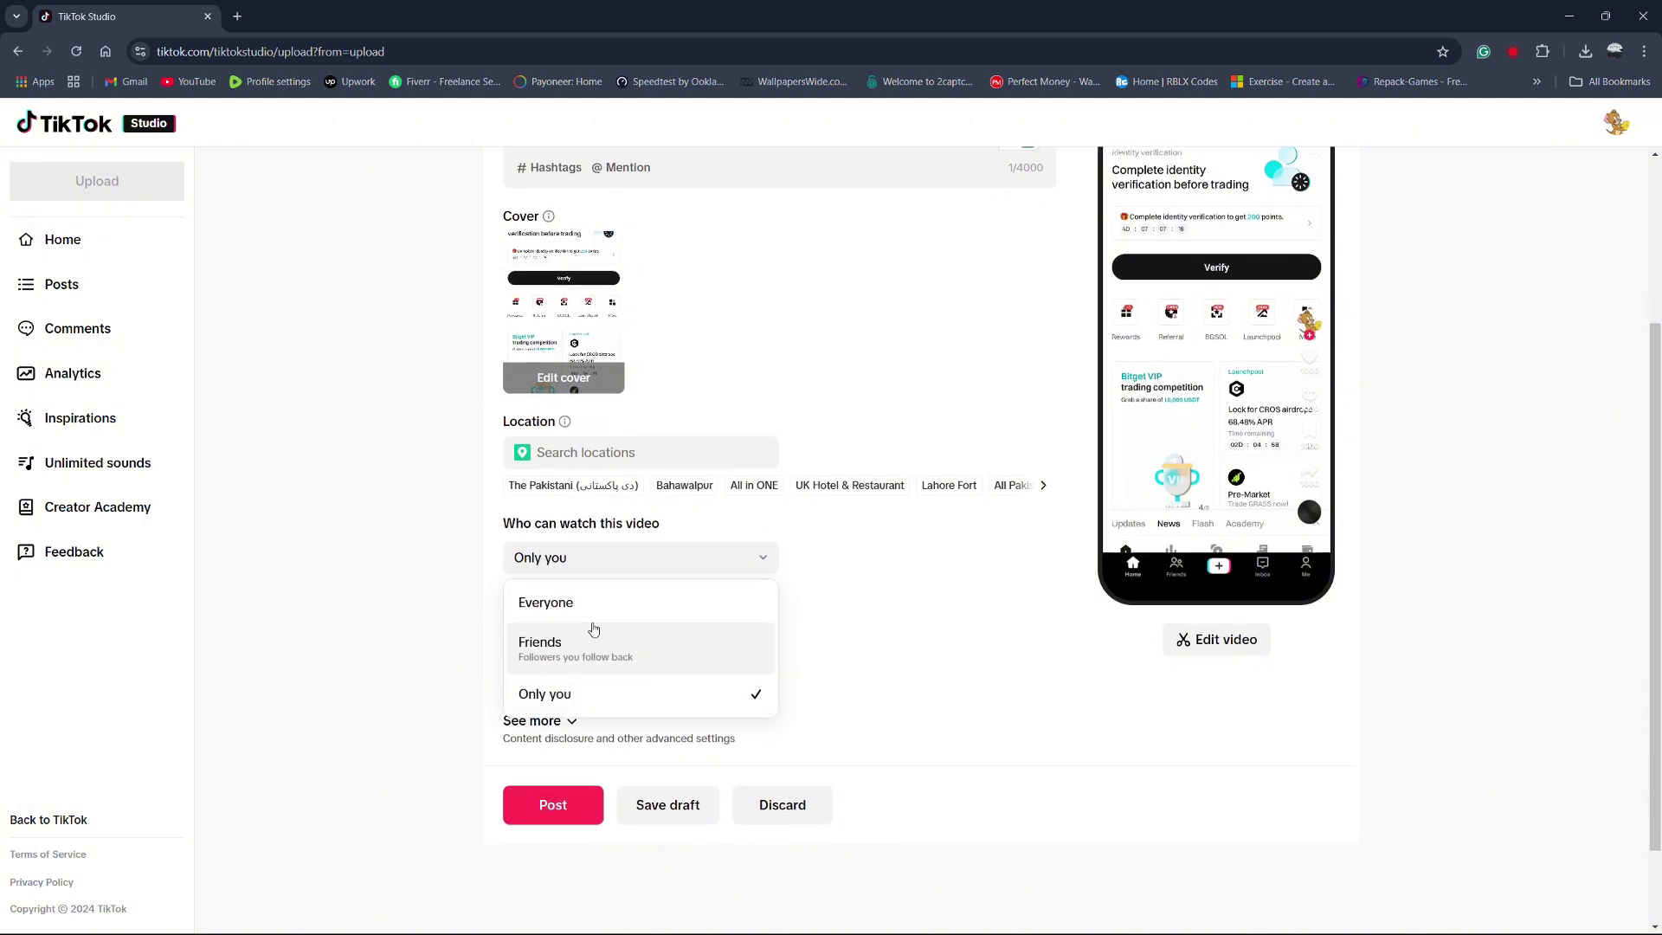
click(546, 601)
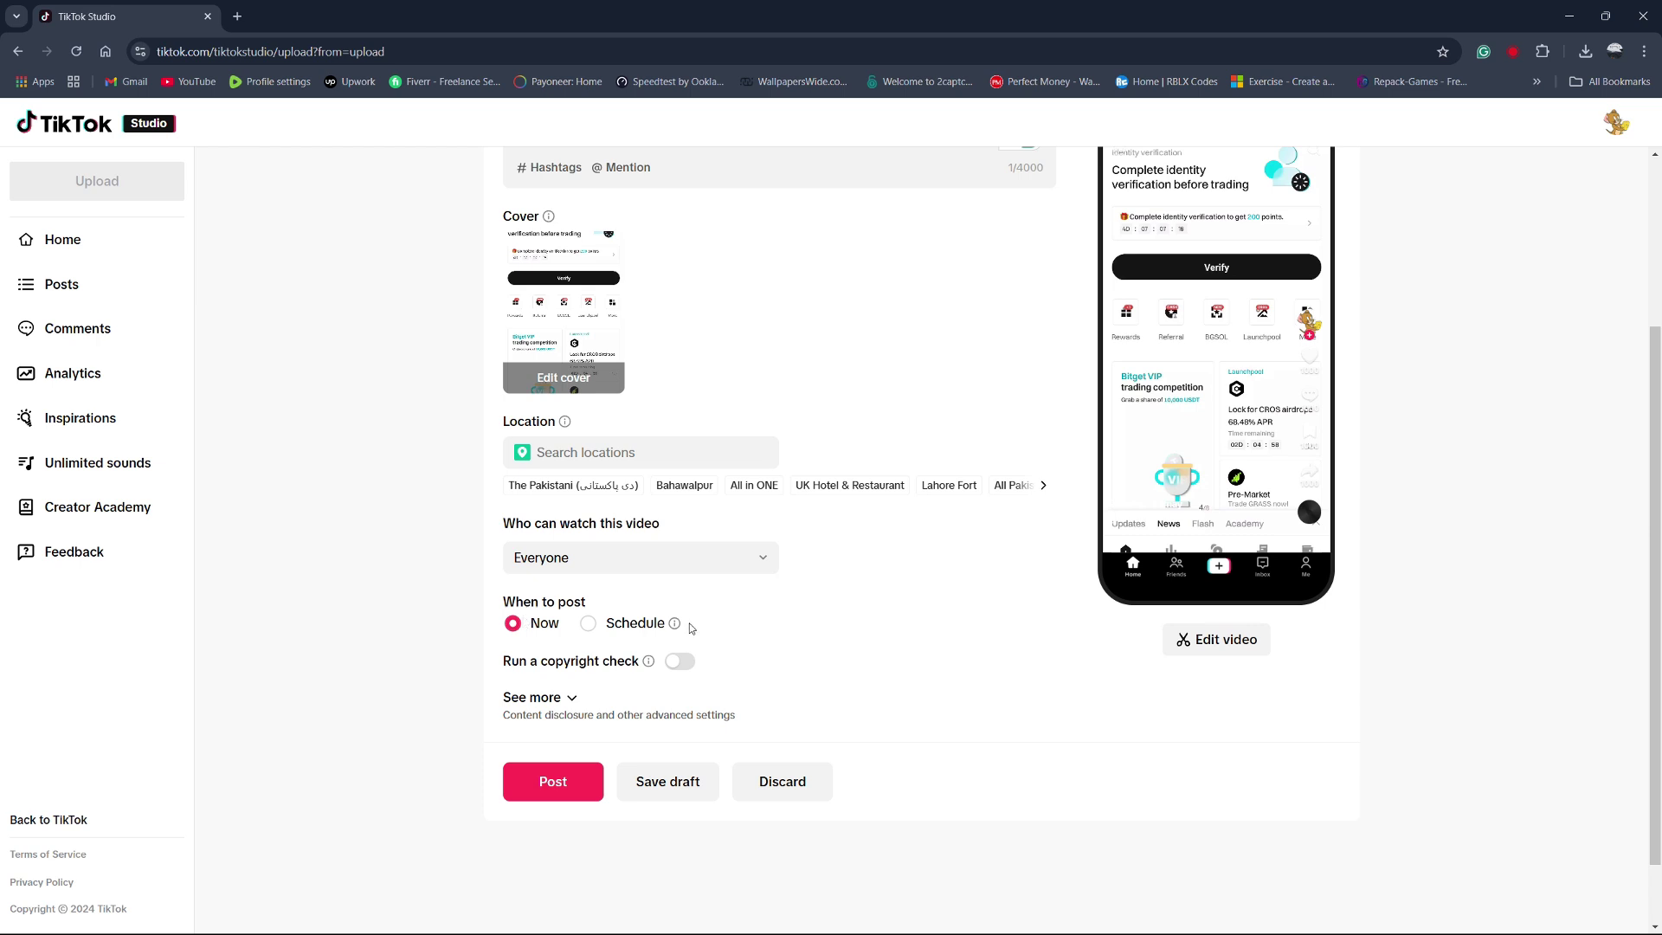
click(539, 698)
scroll(616, 610, down, 1)
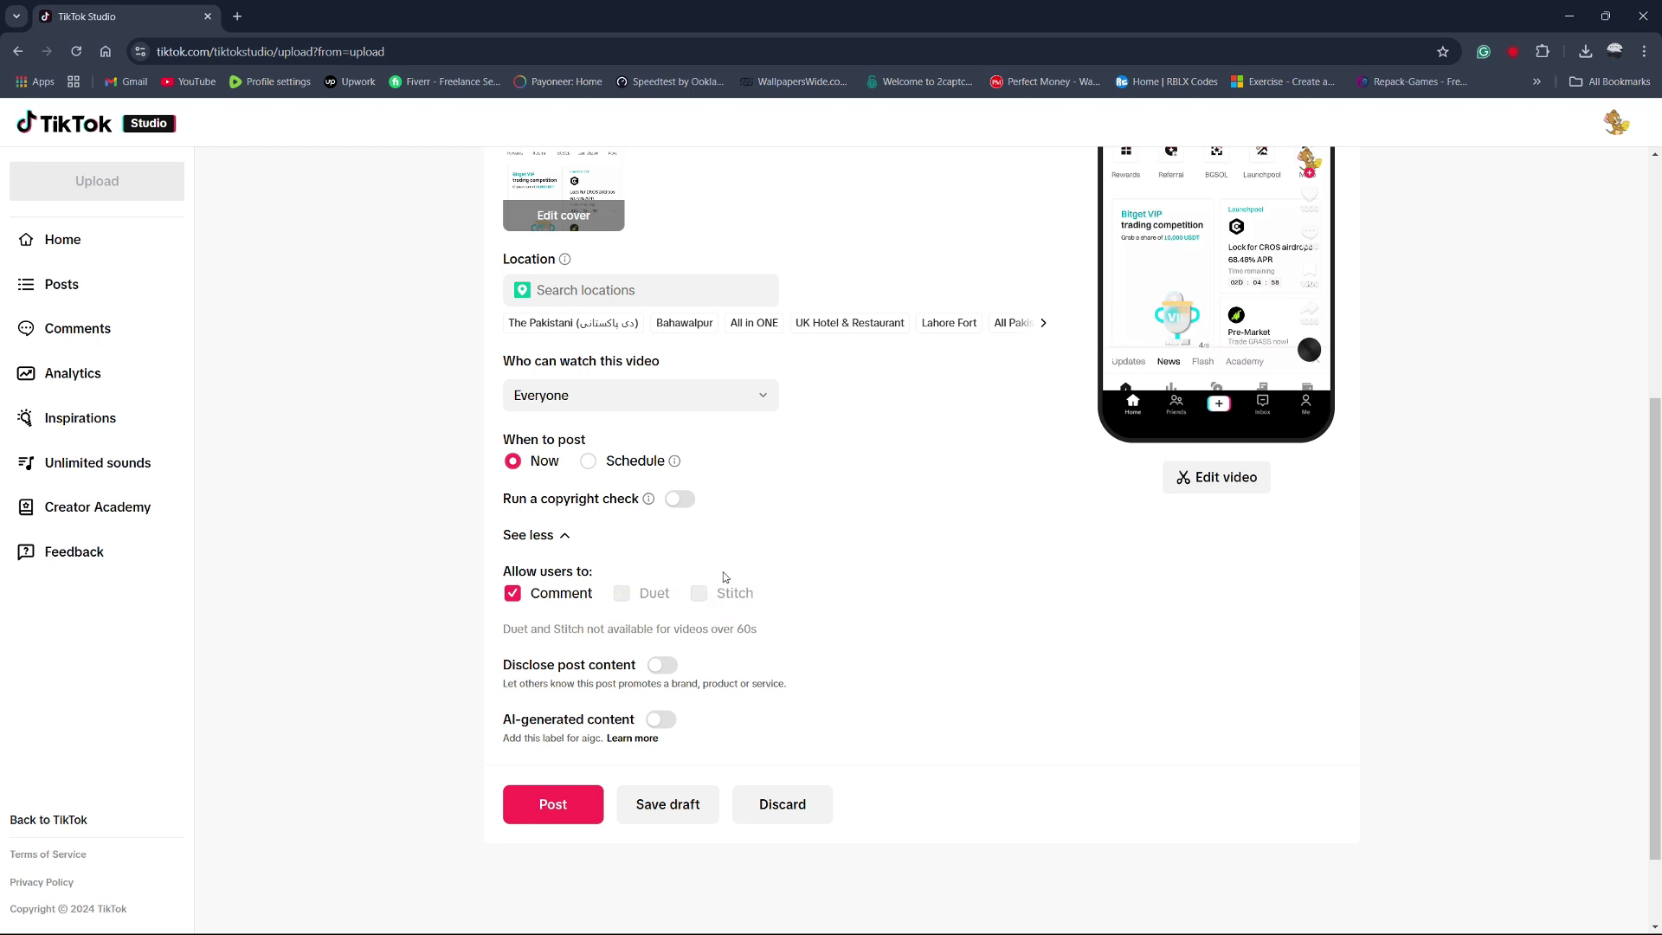
Try the Schedule posting option, then set the posting time back to Now
click(592, 460)
click(968, 564)
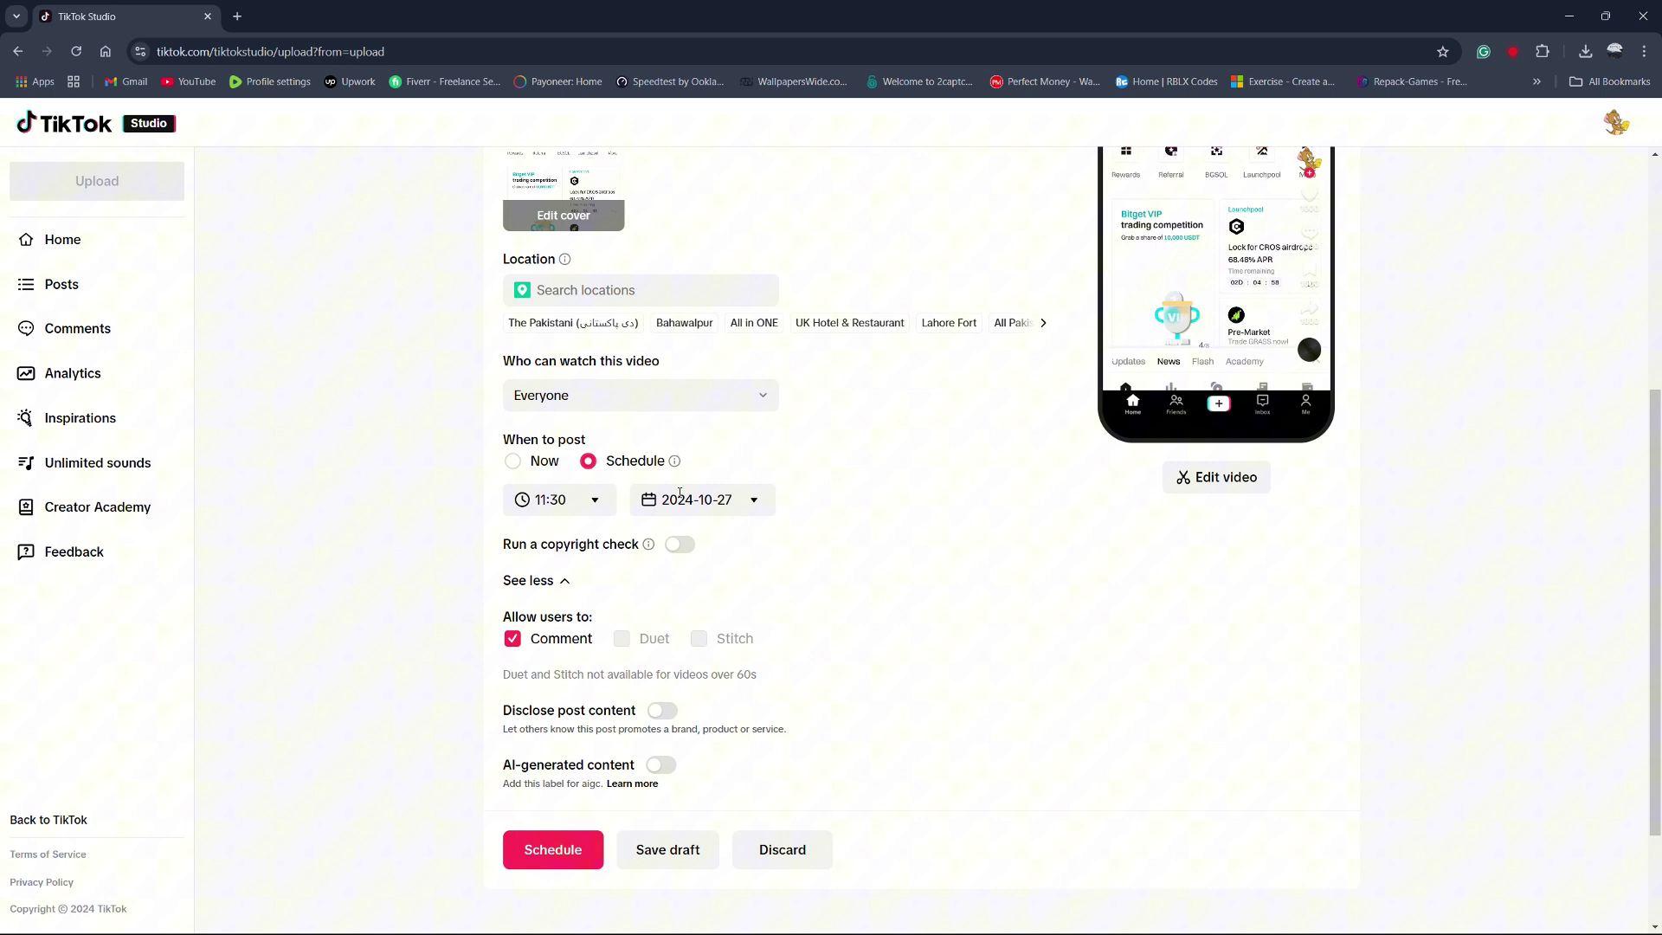
scroll(679, 493, down, 1)
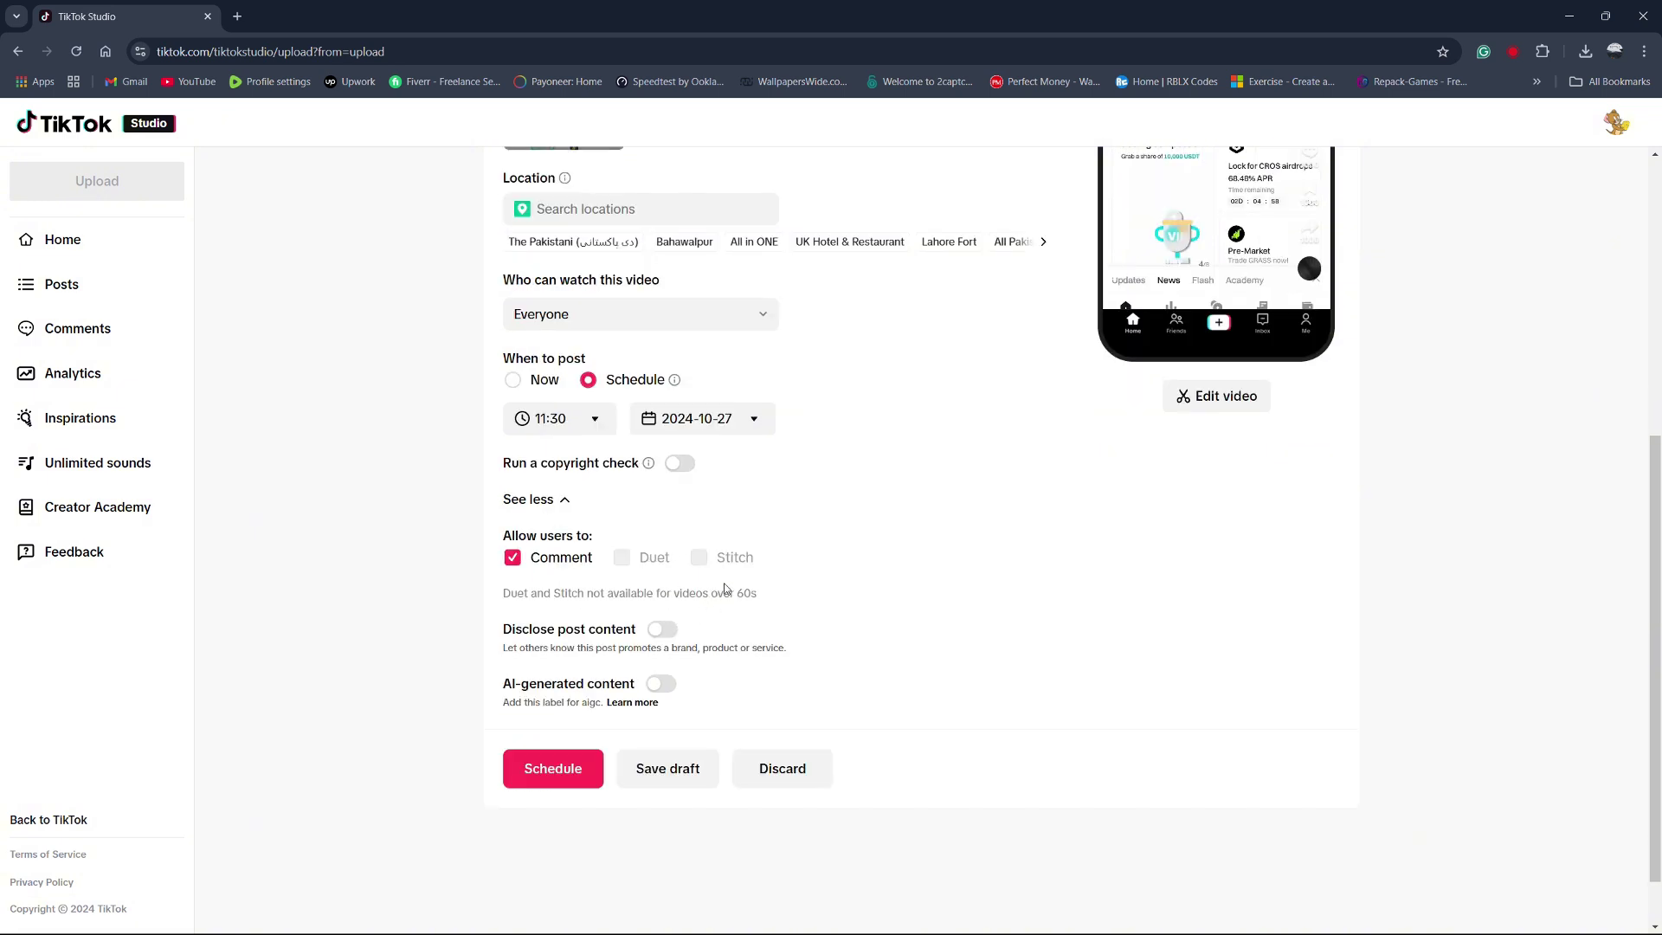
click(514, 380)
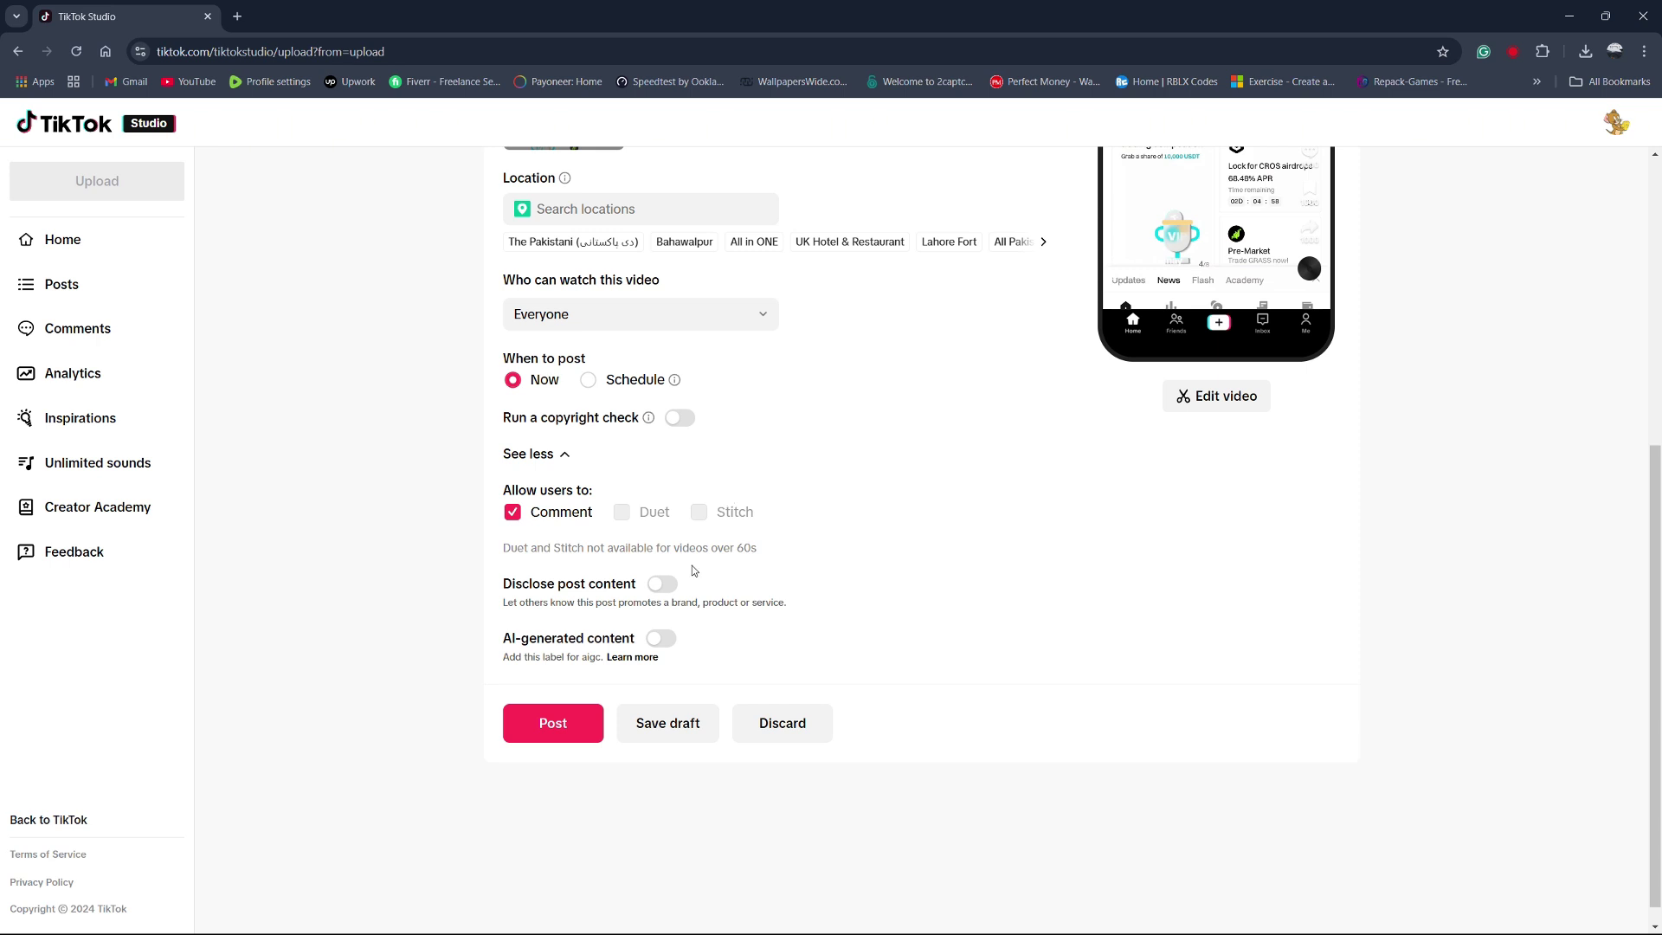
scroll(692, 565, up, 1)
Turn on the copyright check and get a 'No issues detected' result
click(675, 499)
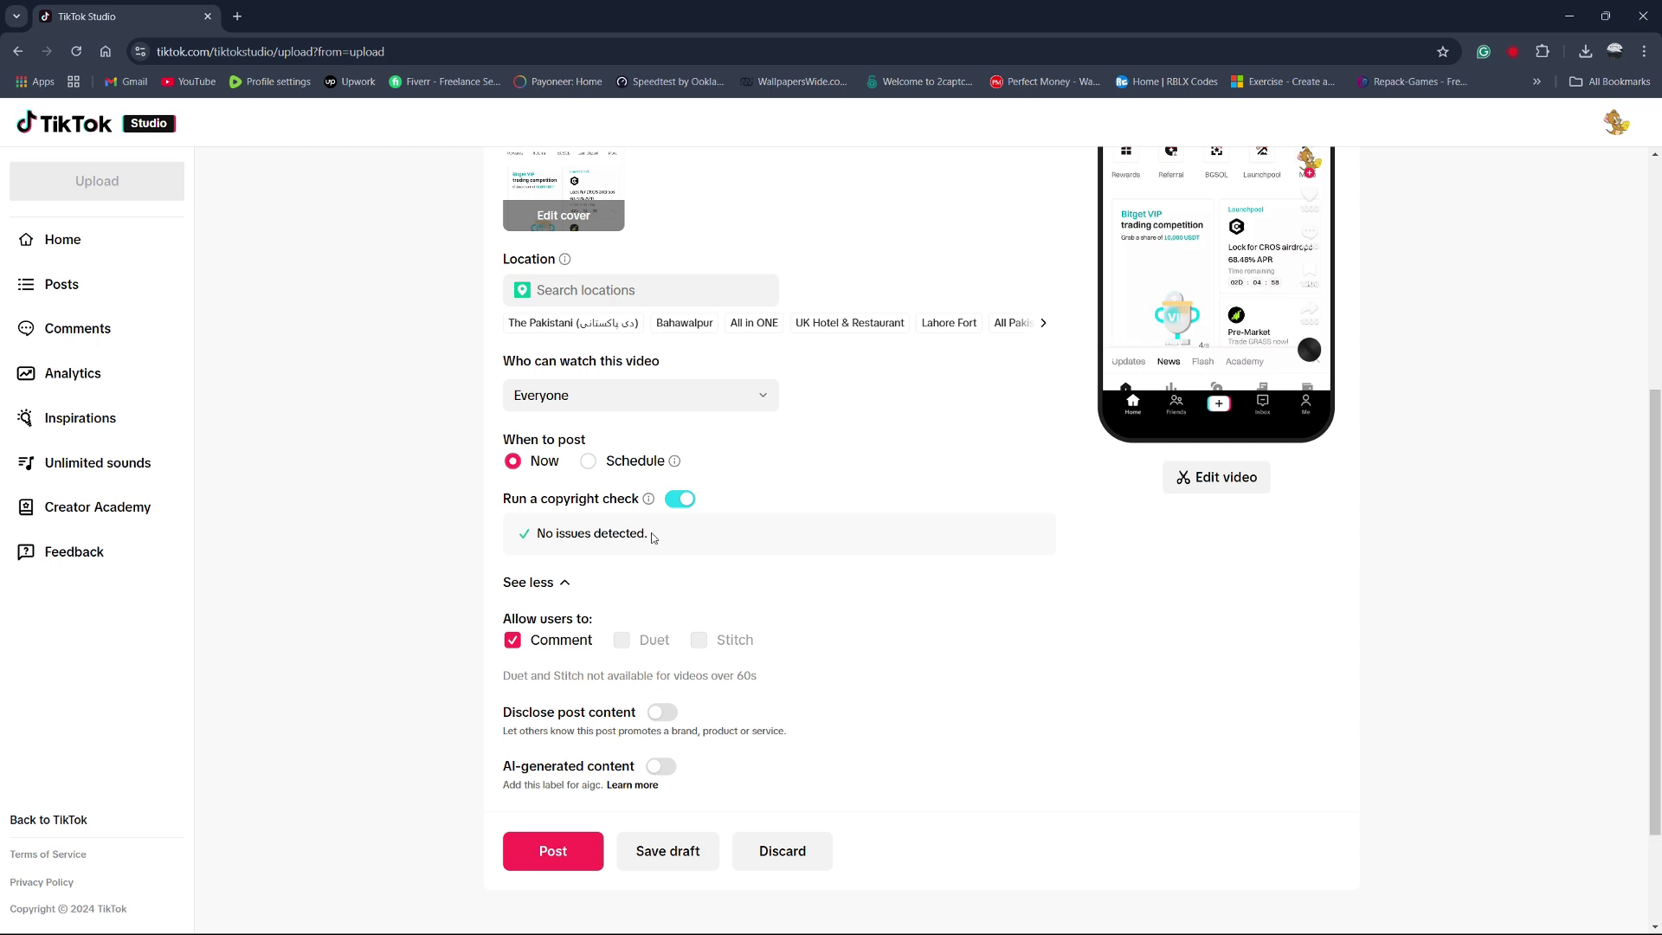
drag(653, 535, 532, 535)
click(697, 538)
scroll(709, 555, down, 2)
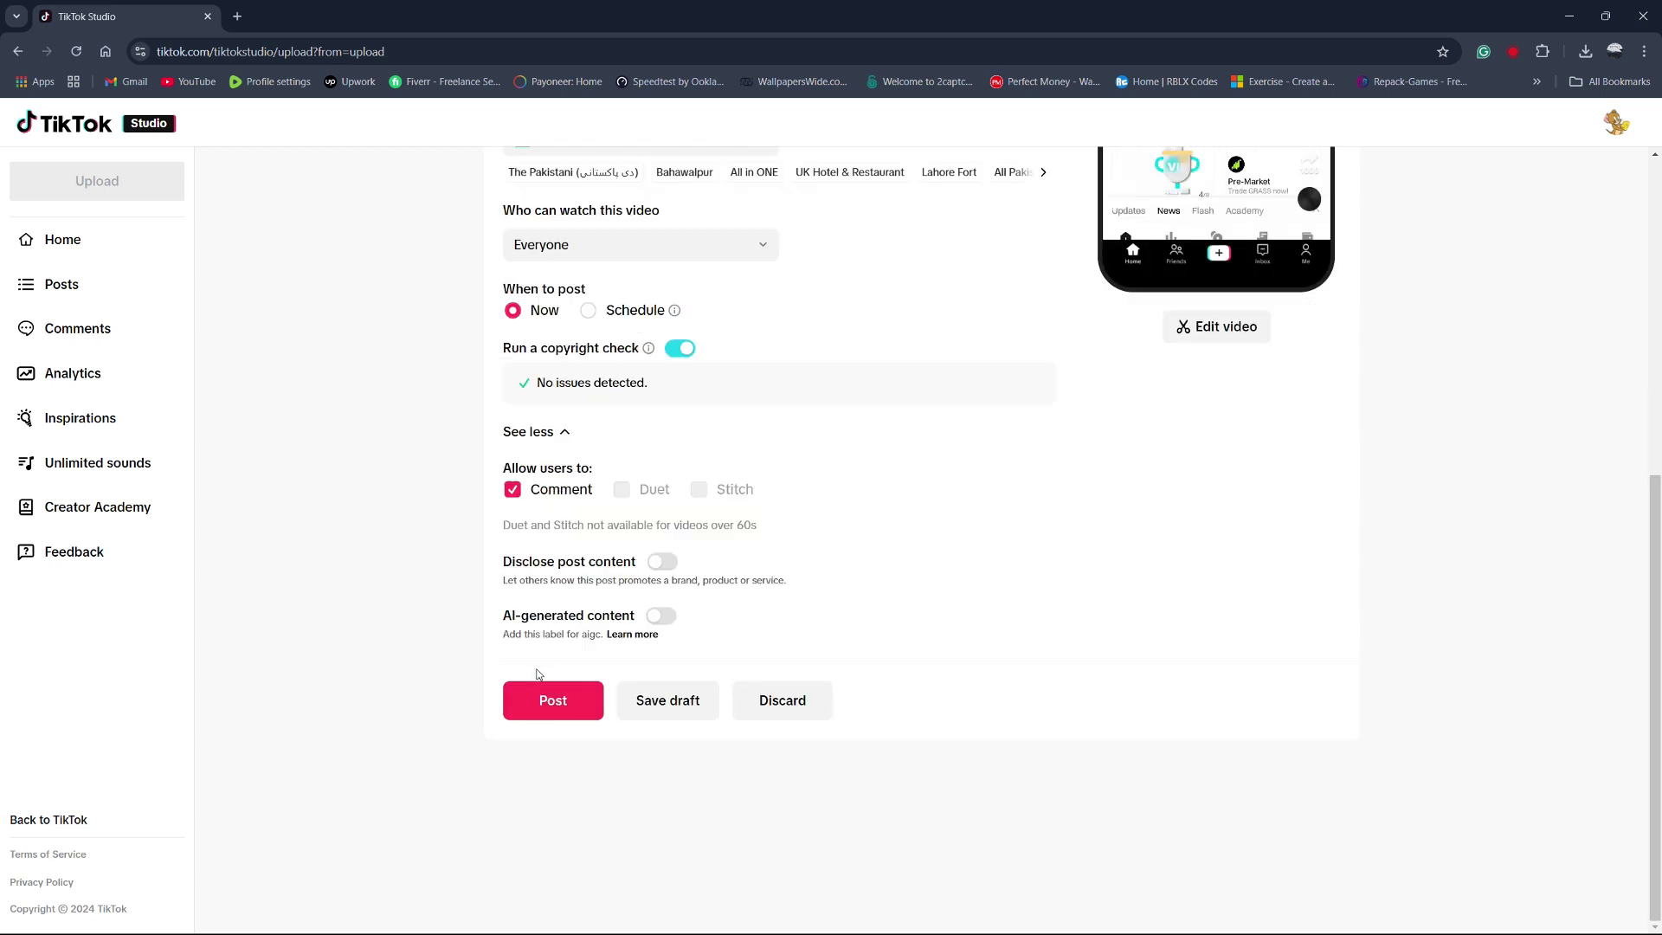
Post the video and go to Manage posts from the upload confirmation
click(555, 715)
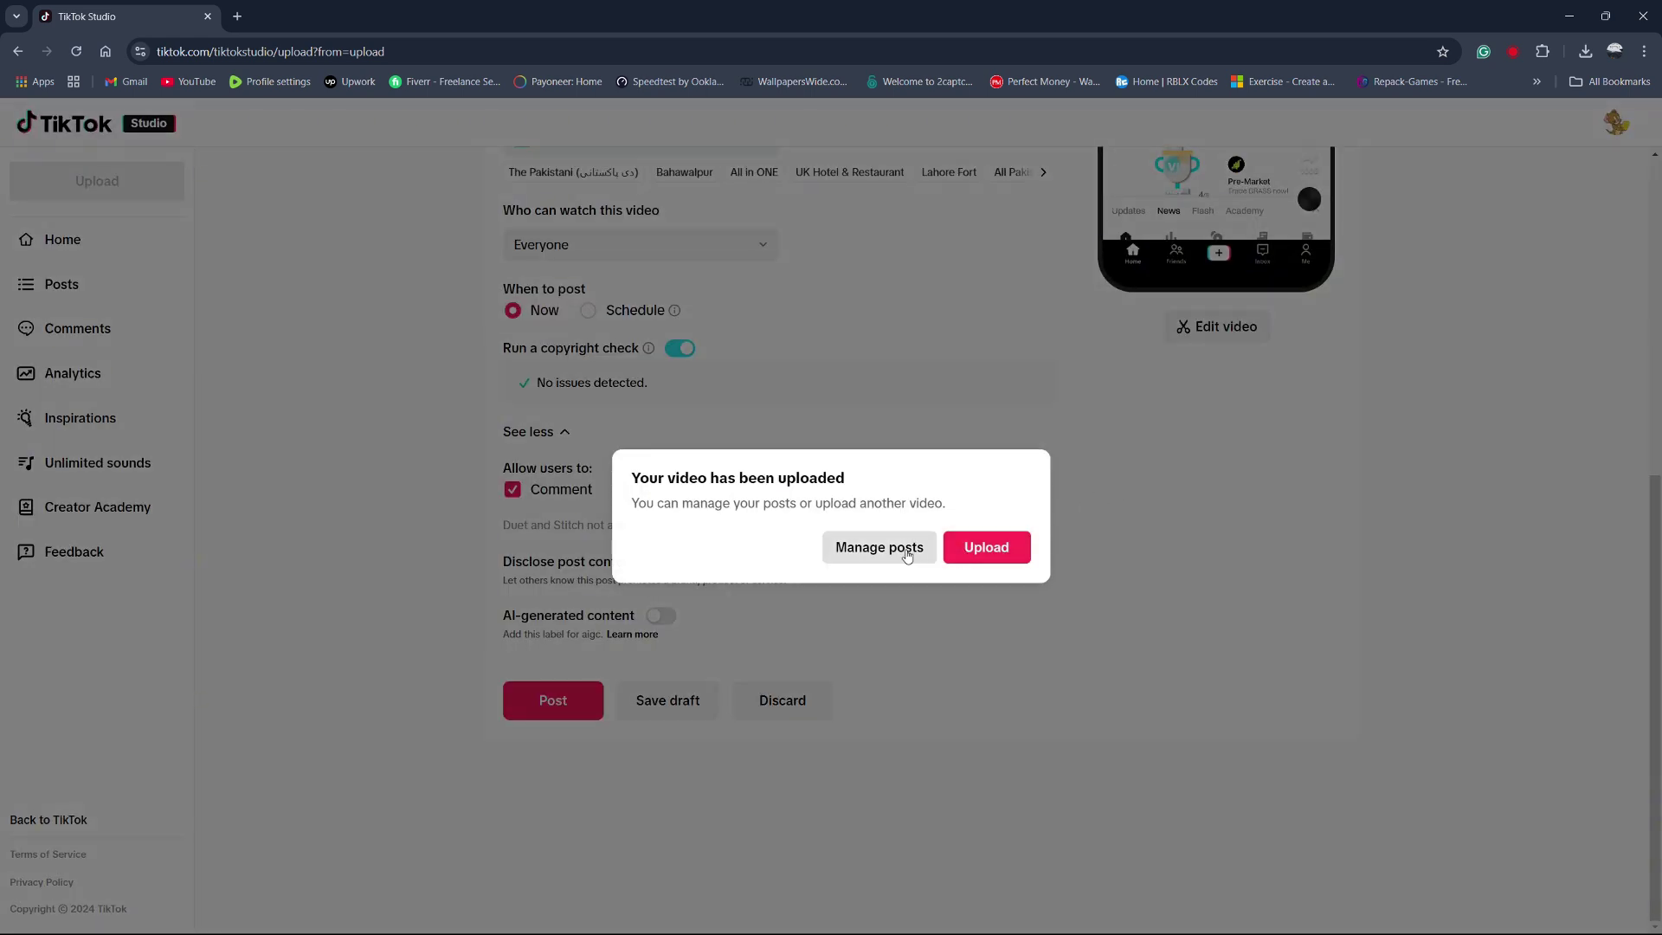
click(878, 546)
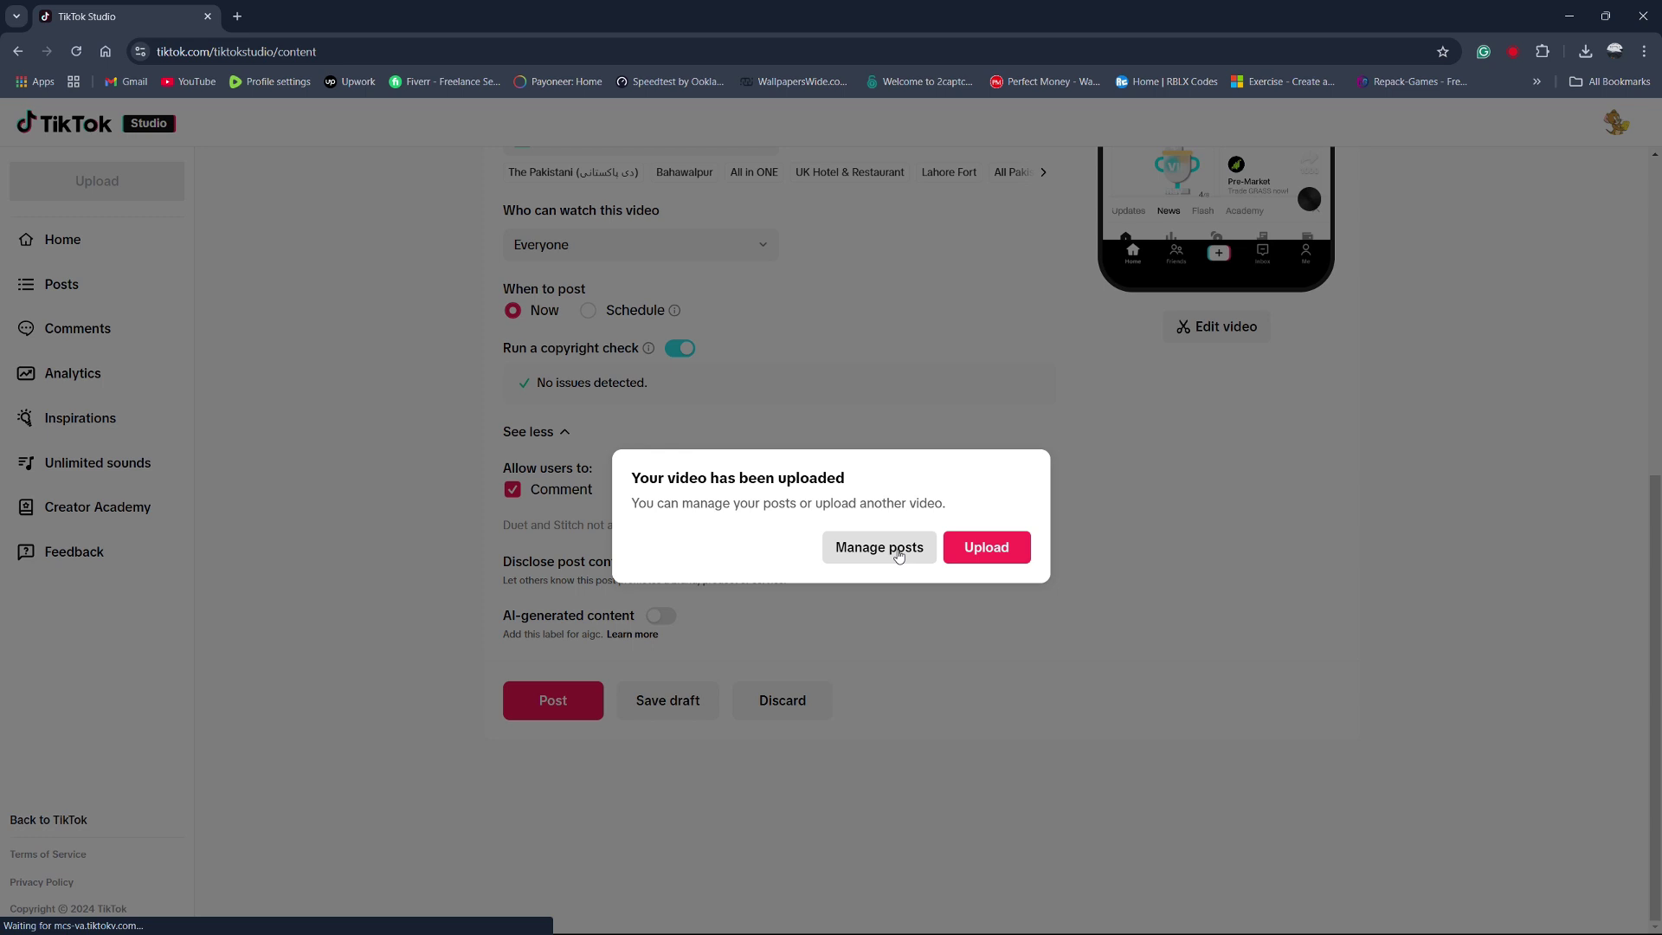